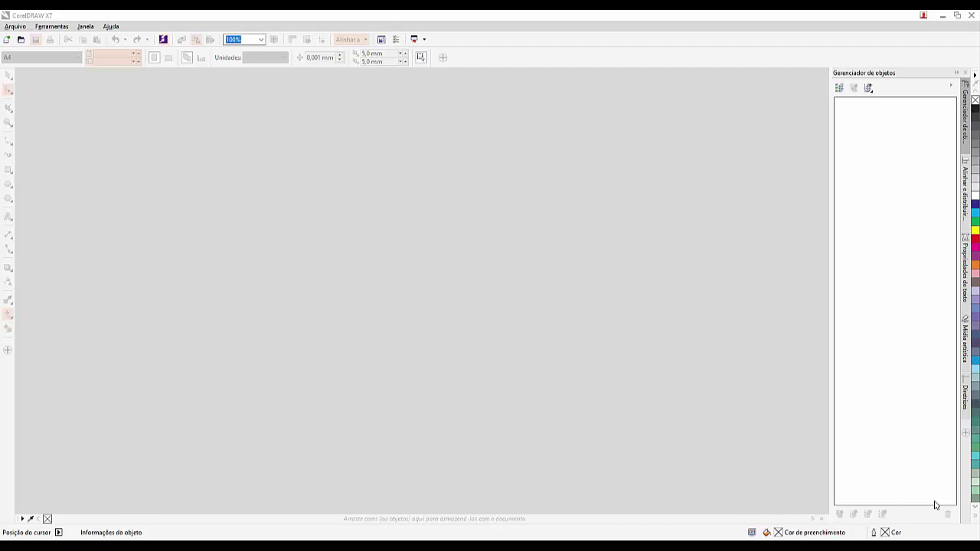
- Create a new A3 document measured in centimetres with a rendering resolution of 300 dpi
left_click(16, 26)
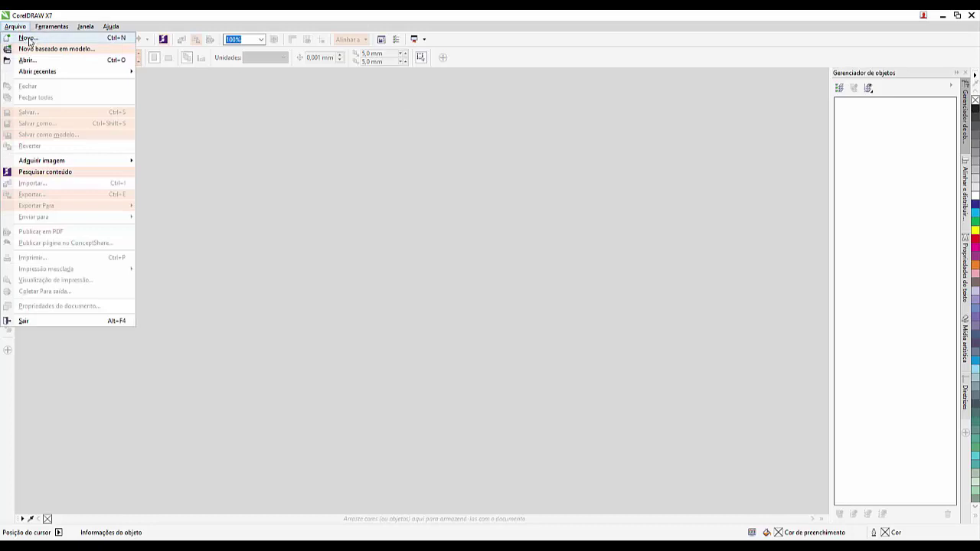
left_click(26, 37)
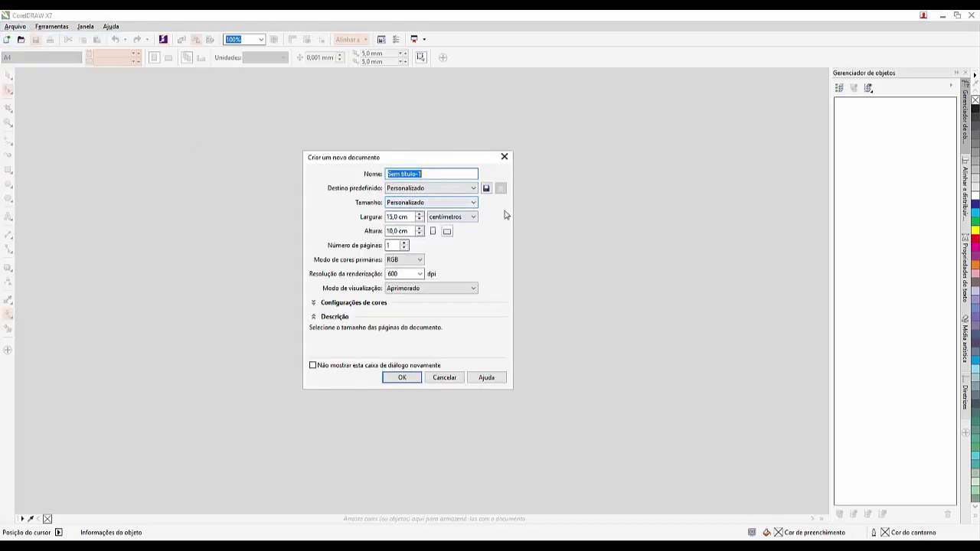
left_click(471, 203)
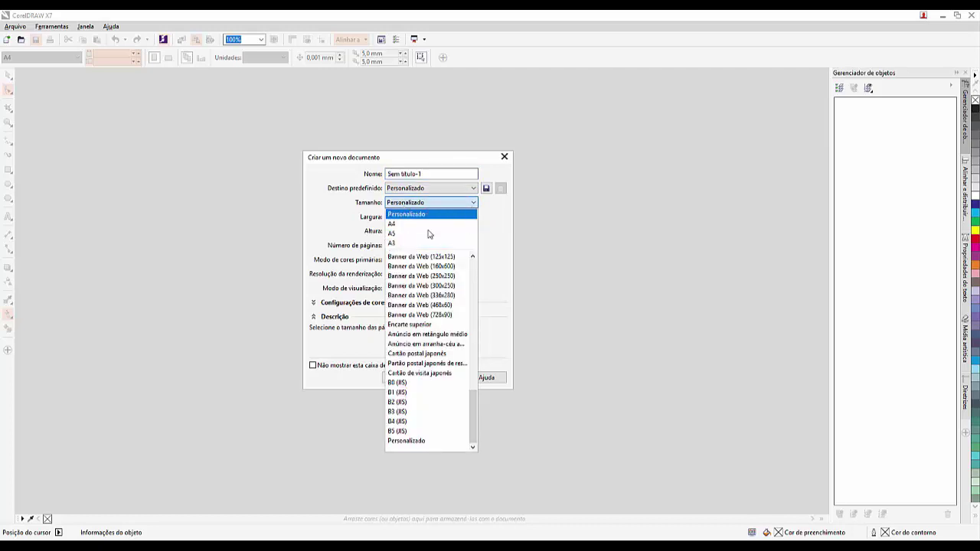
left_click(405, 242)
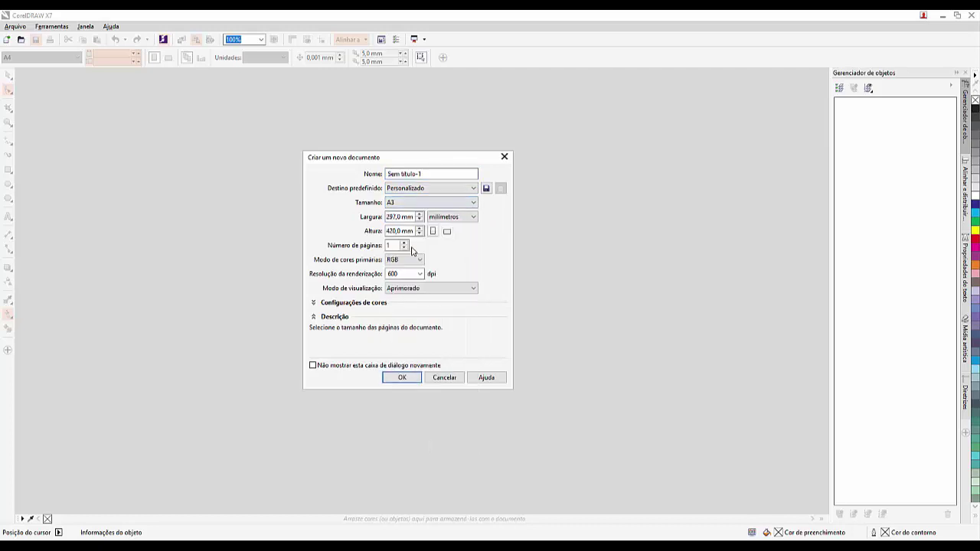
left_click(473, 217)
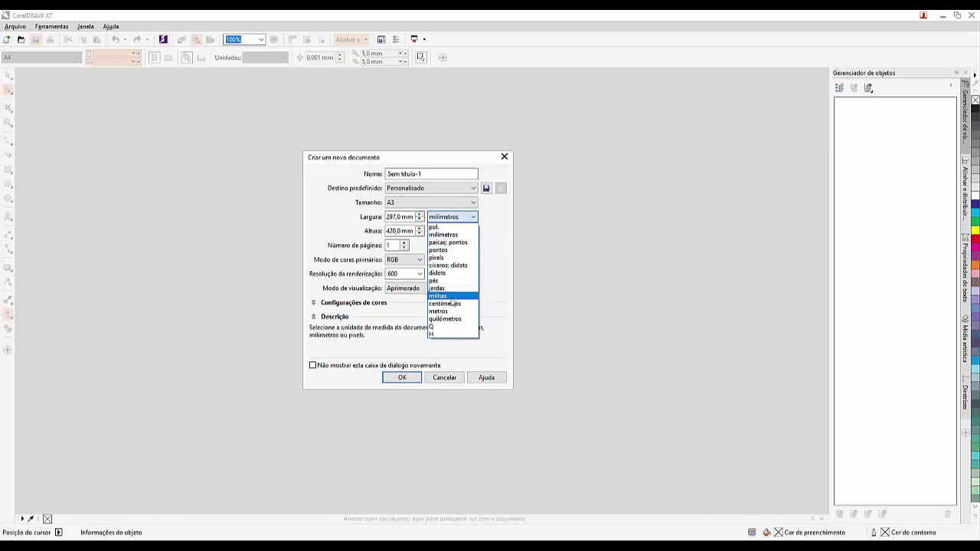
left_click(452, 299)
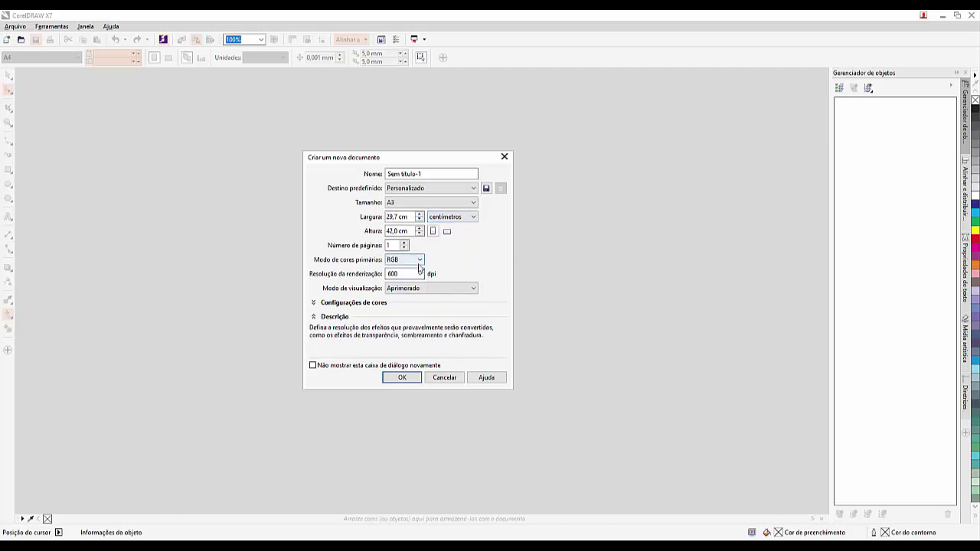
left_click_drag(397, 274, 385, 274)
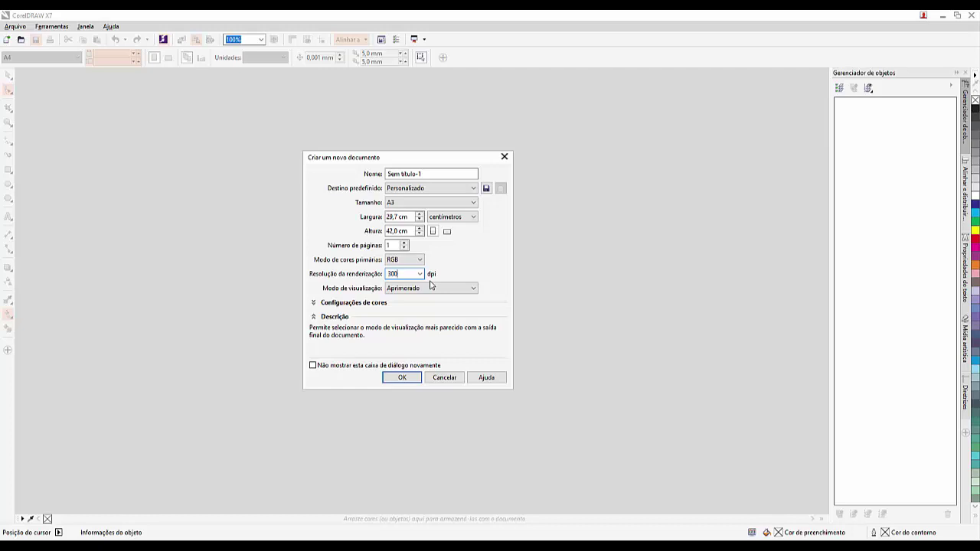
left_click(403, 377)
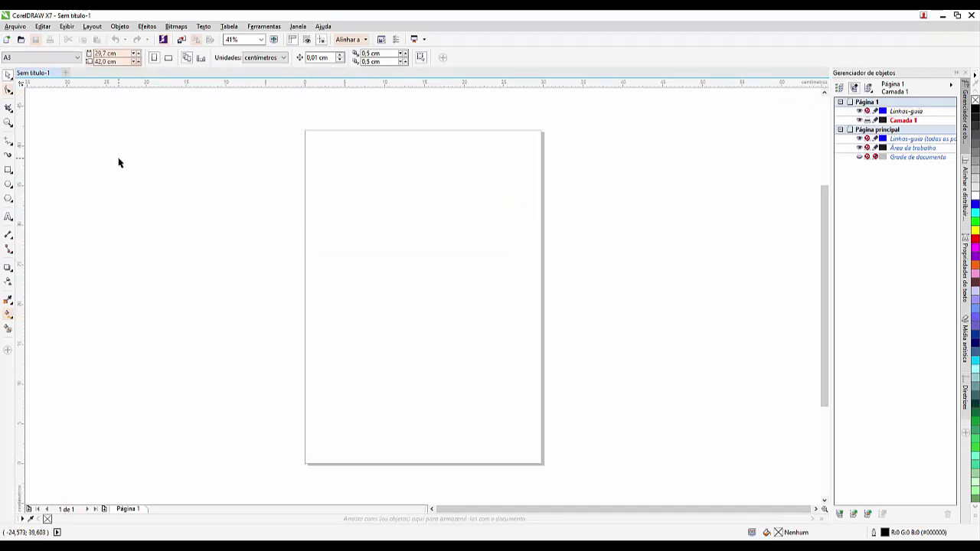
- Import lucas-neto.jpg from the desktop and place it beside the page's left edge at about 16.8 cm square
right_click(208, 177)
left_click(264, 229)
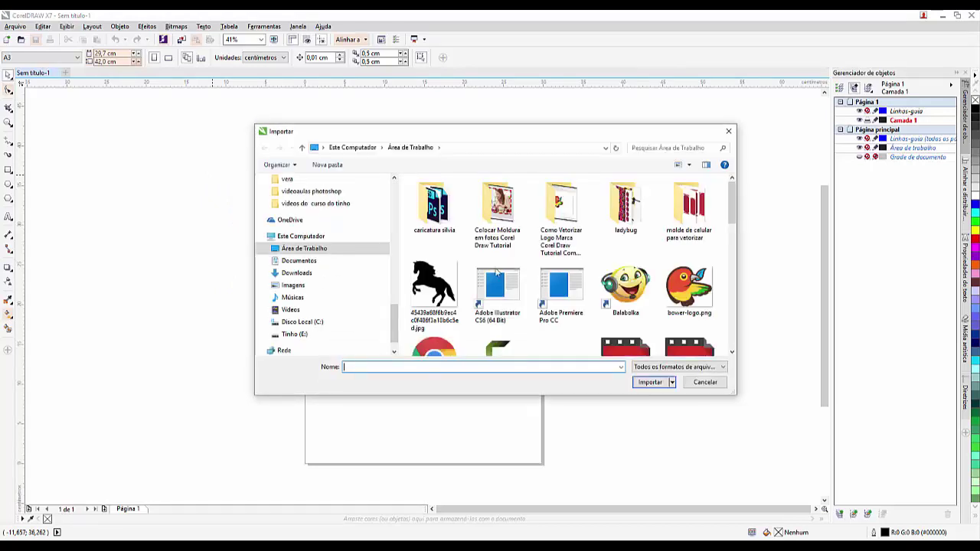
left_click_drag(733, 217, 733, 290)
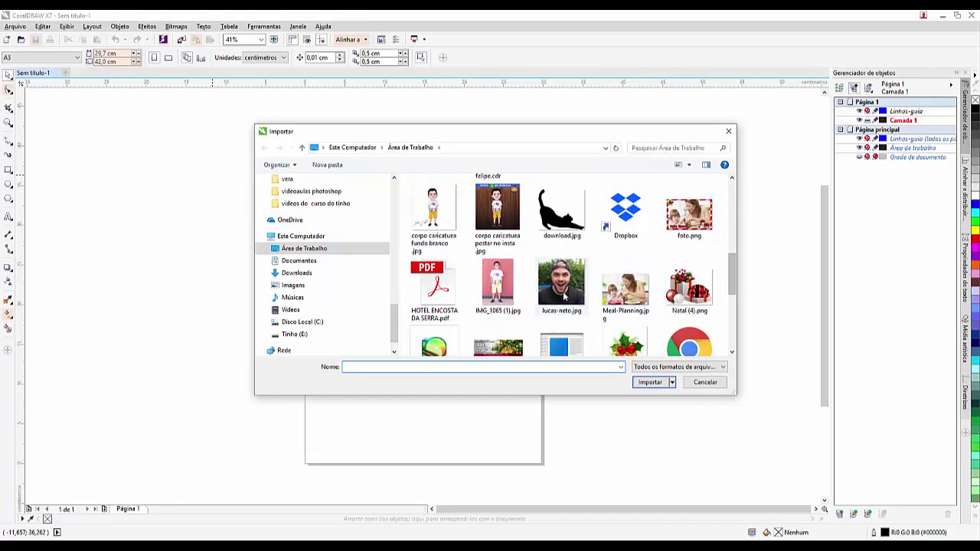
left_click(564, 297)
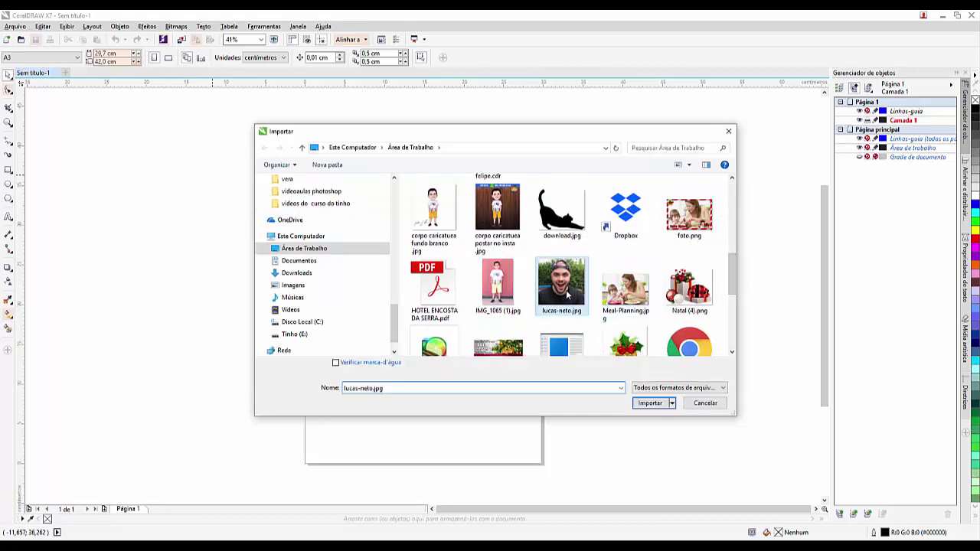
left_click(637, 404)
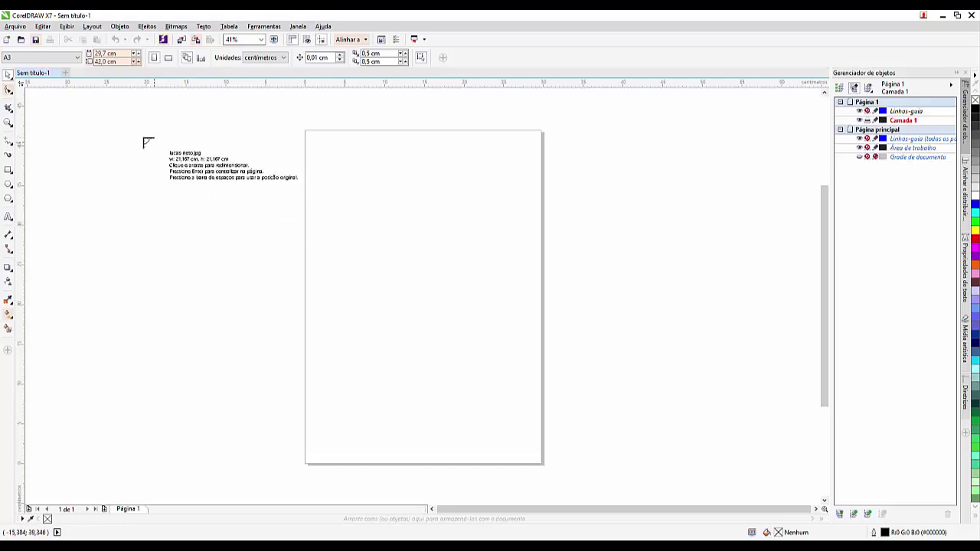
left_click_drag(135, 137, 307, 266)
left_click_drag(230, 156, 262, 180)
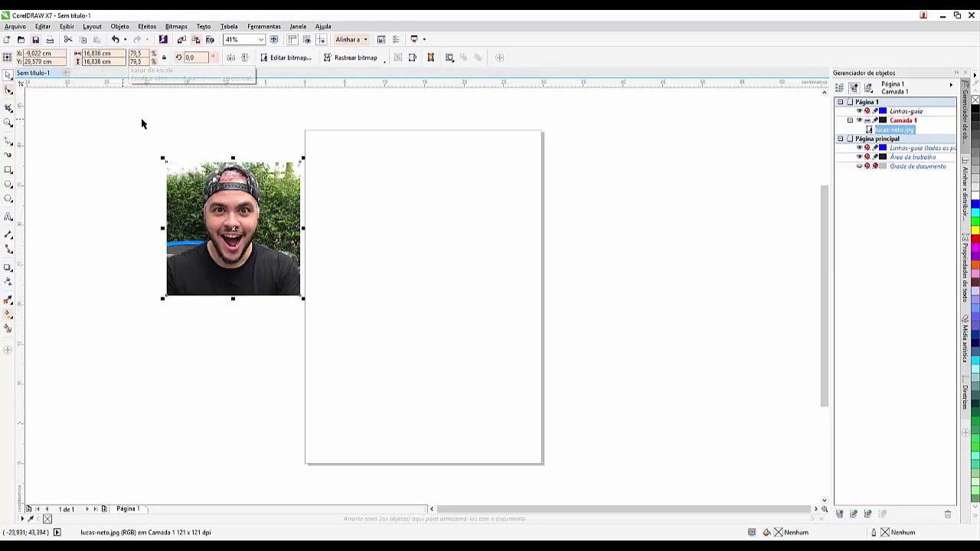
left_click(345, 124)
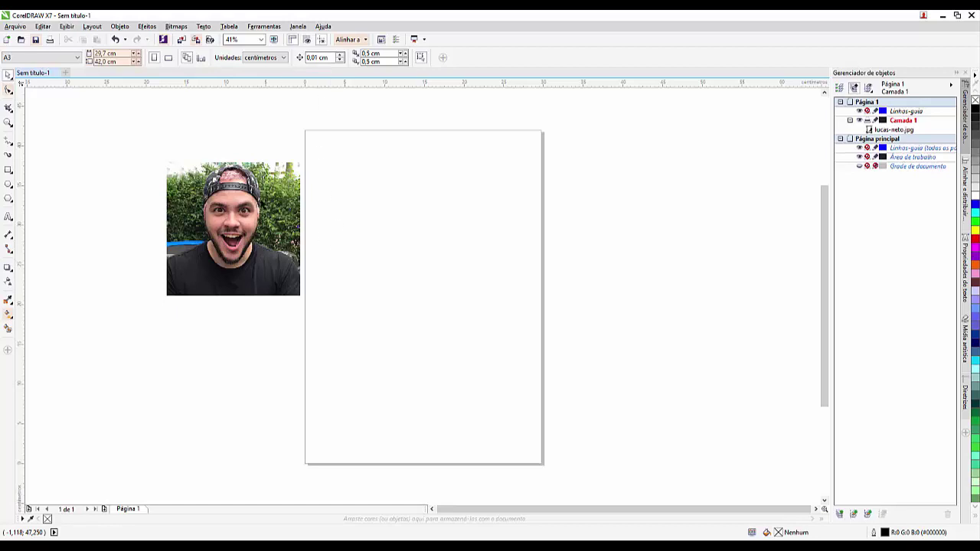
left_click(233, 229)
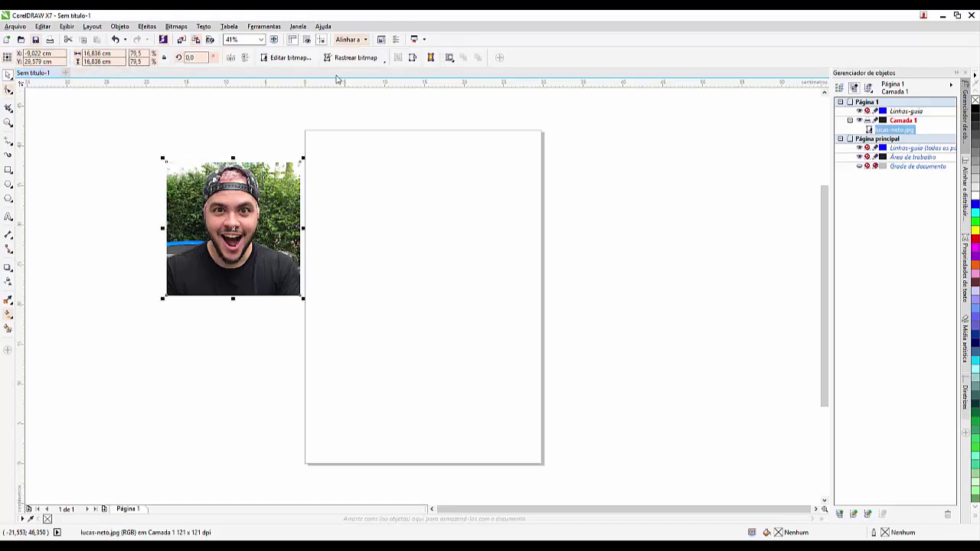
left_click(337, 115)
double_click(309, 59)
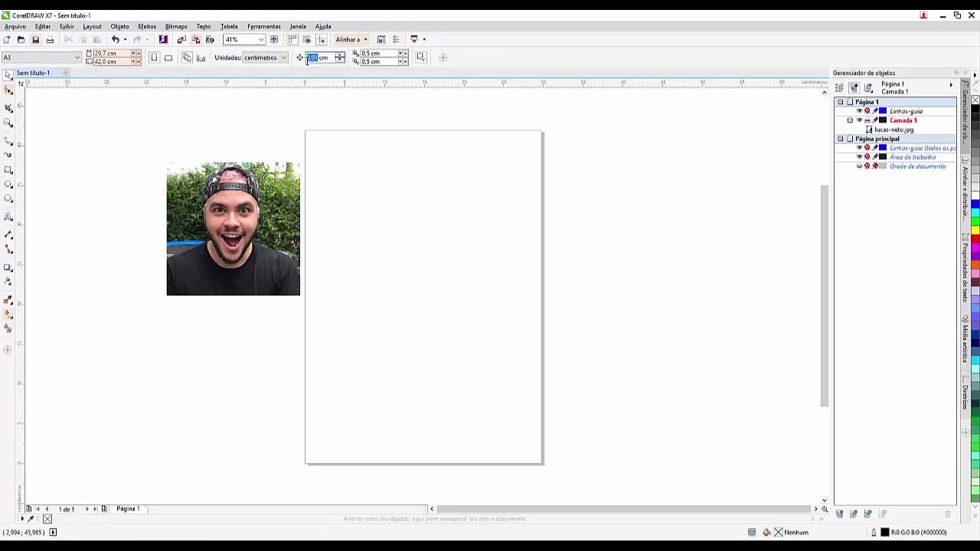
type("17")
- Lock the imported photo in place beside the page
left_click(285, 205)
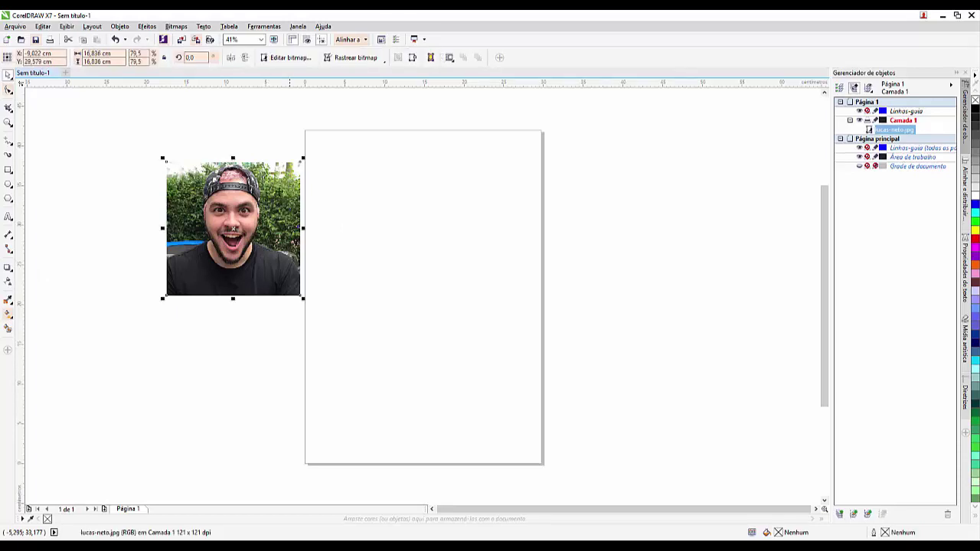
right_click(249, 197)
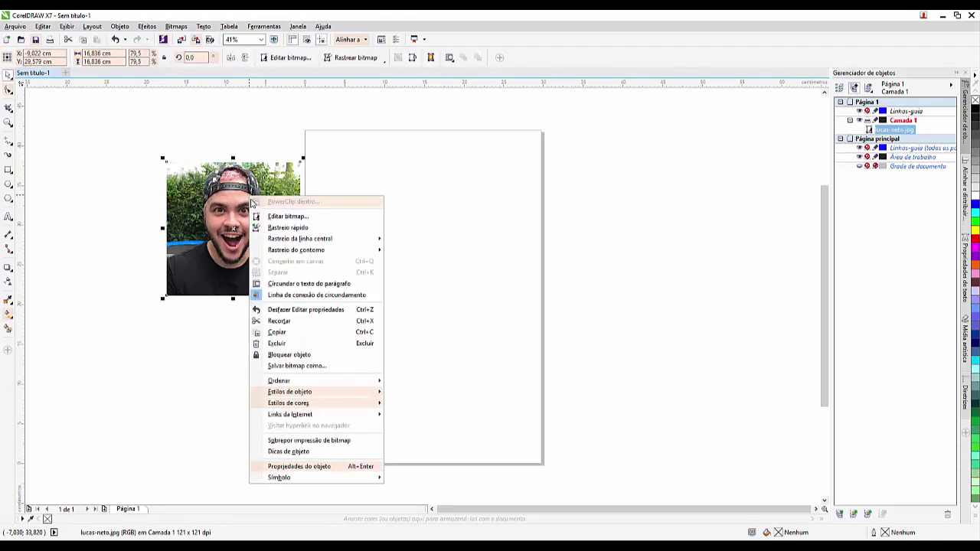
left_click(294, 356)
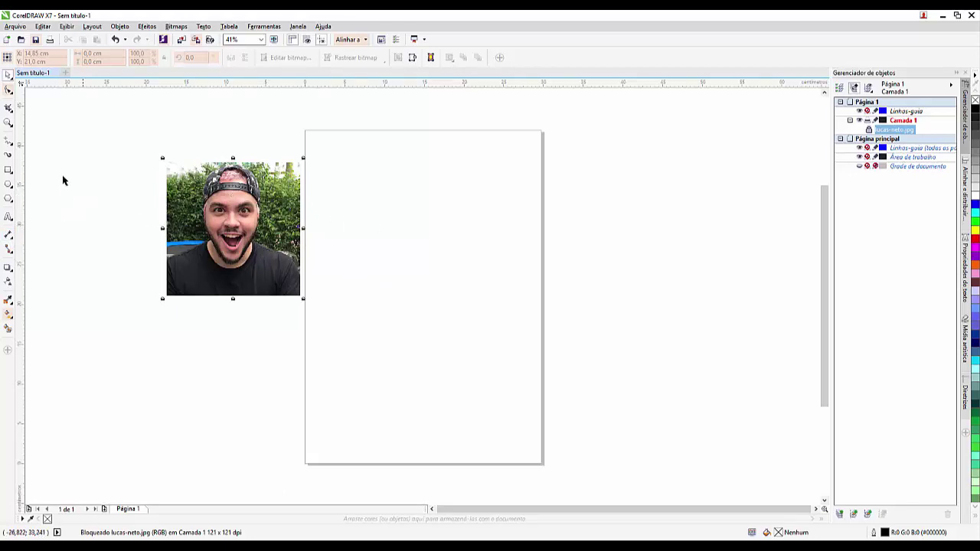
- Start a B-Spline curve at the chin and trace the jaw and beard up to the ear on the photo's right side
left_click(13, 147)
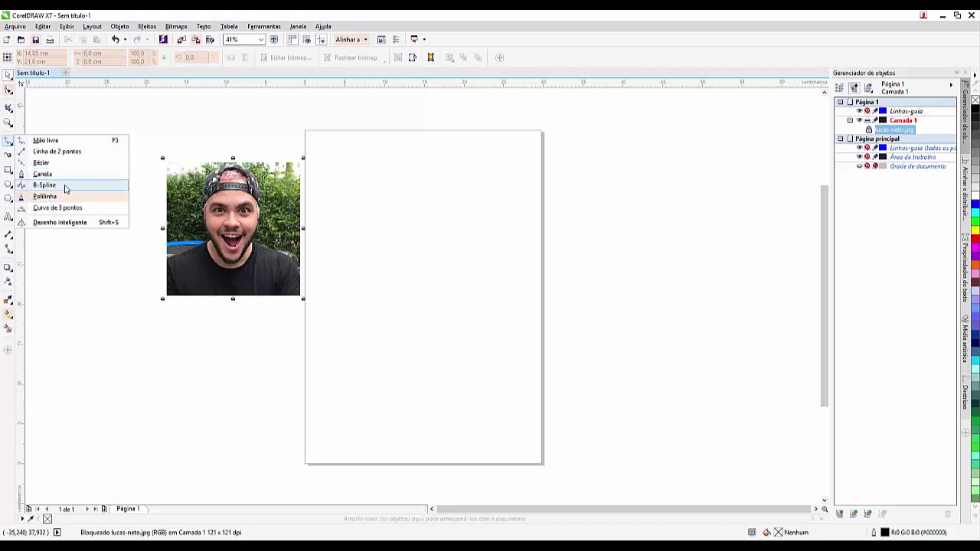
left_click(65, 188)
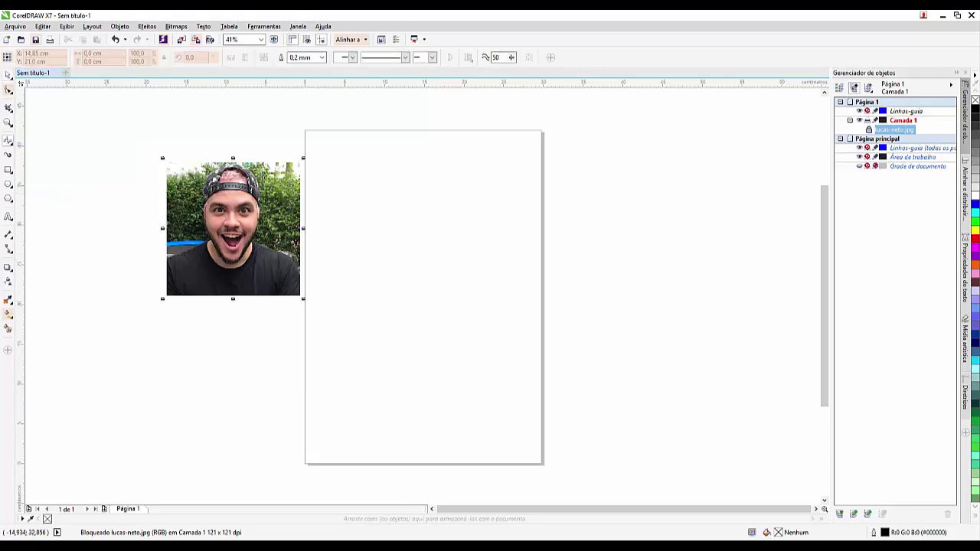
scroll(217, 215, "up", 2)
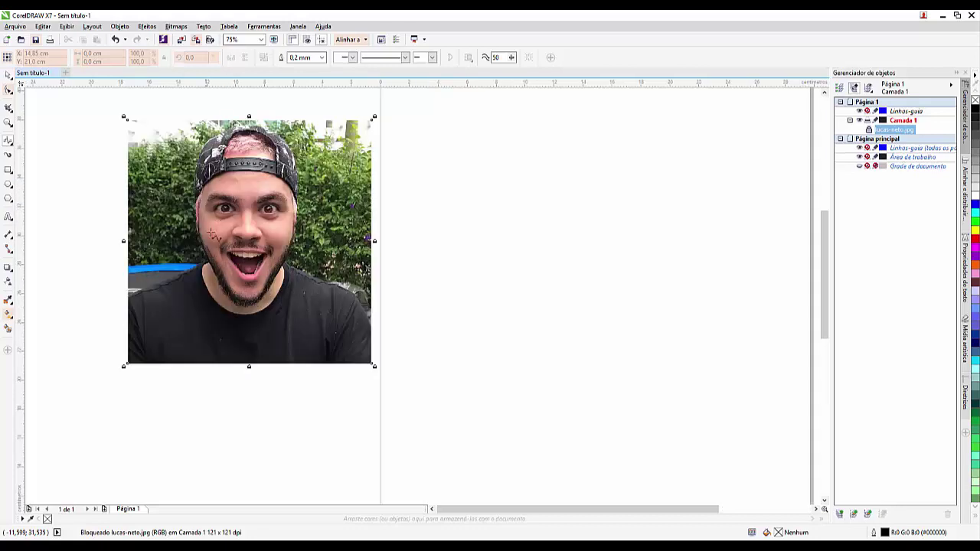
scroll(246, 229, "up", 3)
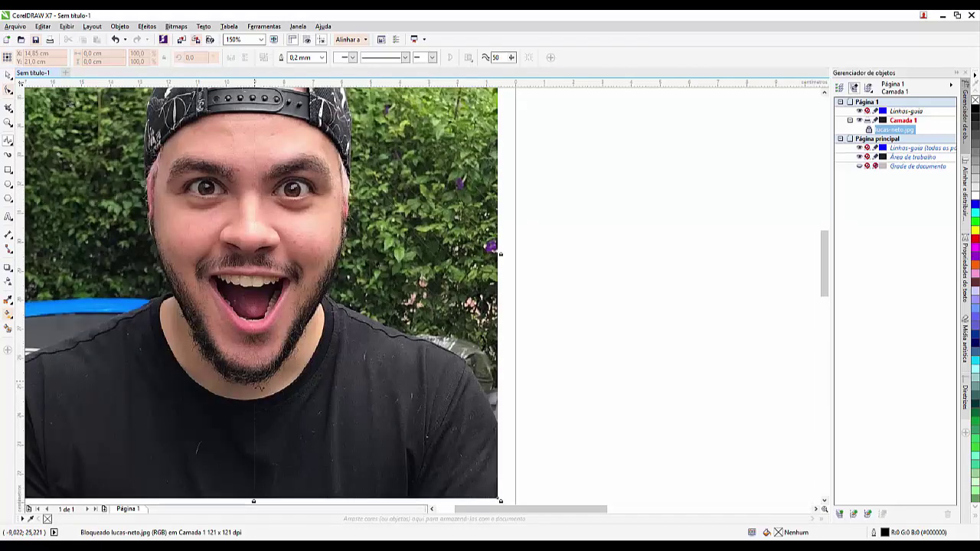
left_click(259, 386)
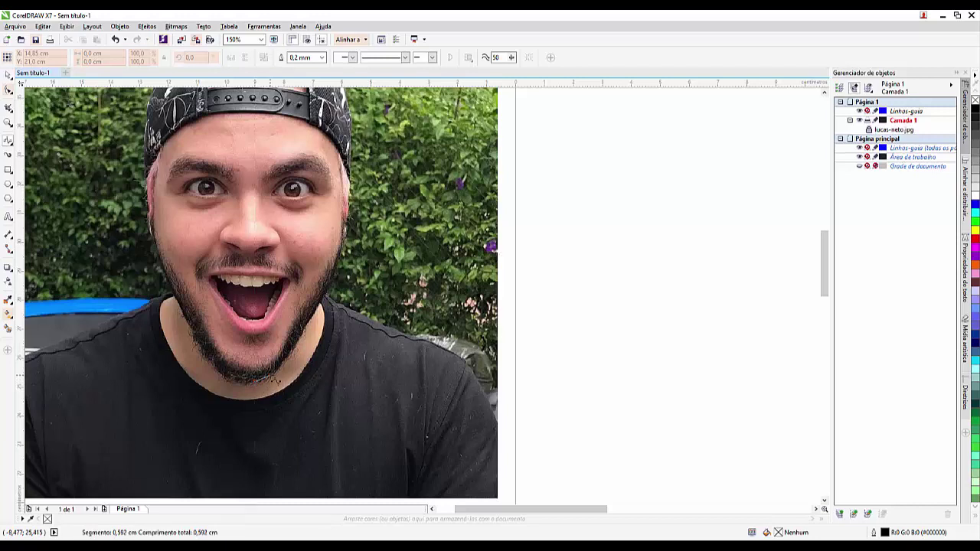
left_click(282, 364)
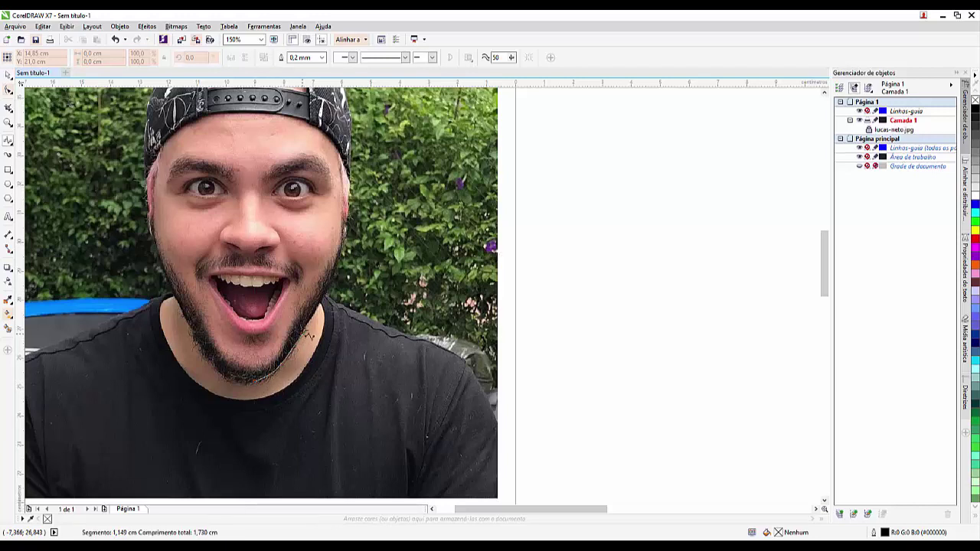
left_click(319, 310)
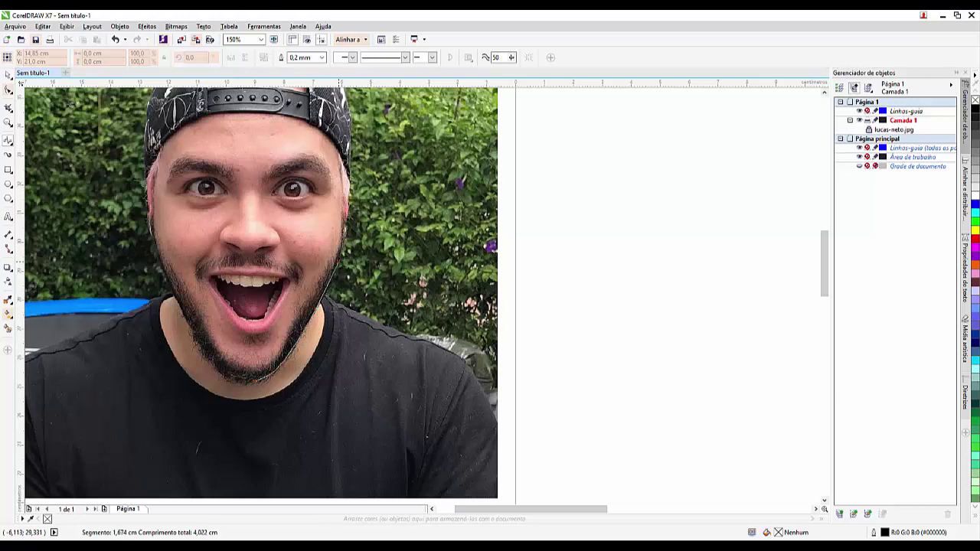
left_click(344, 234)
left_click(346, 188)
- Continue the B-Spline outline over the top of the cap and down its other side to ear level
mouse_move(348, 62)
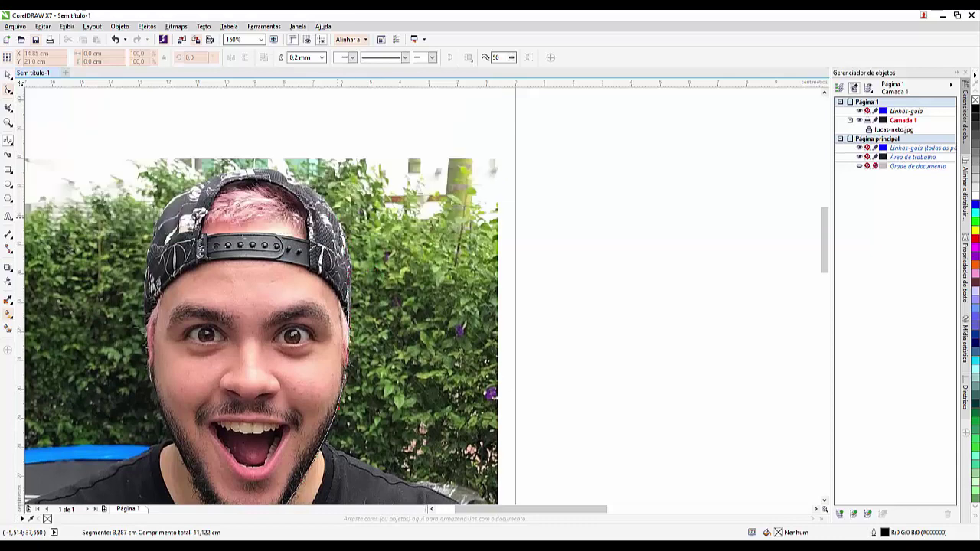
left_click(344, 229)
left_click(300, 183)
left_click(226, 179)
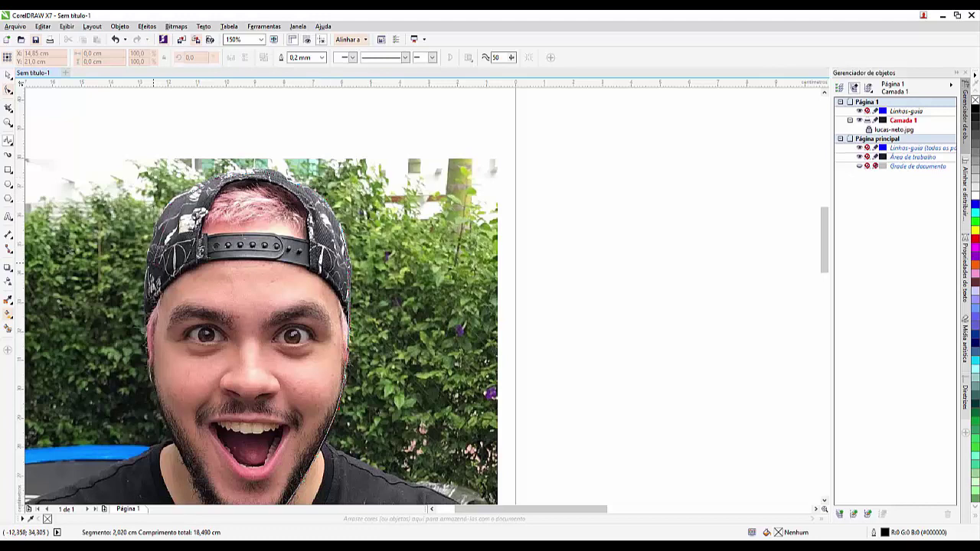
left_click(152, 260)
left_click(147, 325)
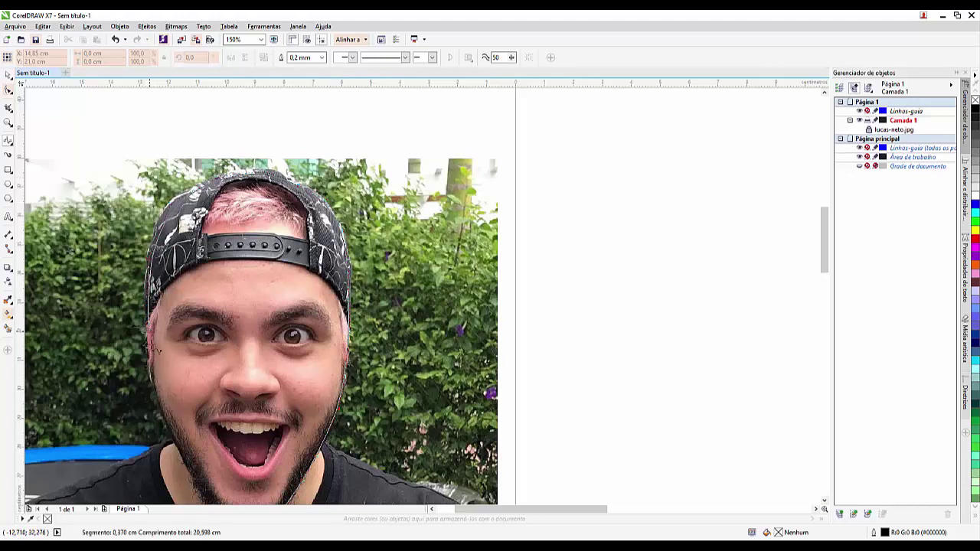
- Trace the remaining cheek and jaw back to the chin and close the head outline at about 6.9 × 12.2 cm
left_click(150, 364)
left_click(175, 442)
scroll(212, 515, "down", 3)
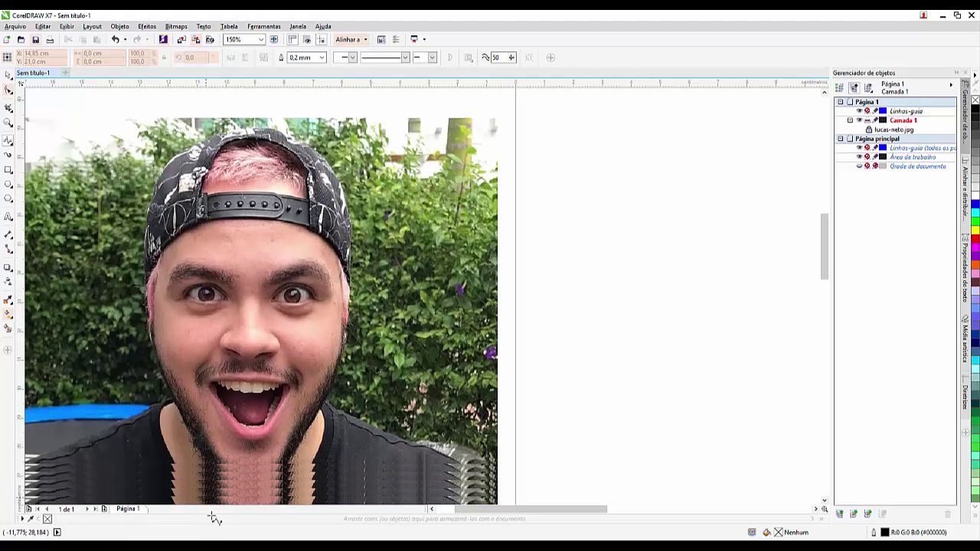
left_click(195, 395)
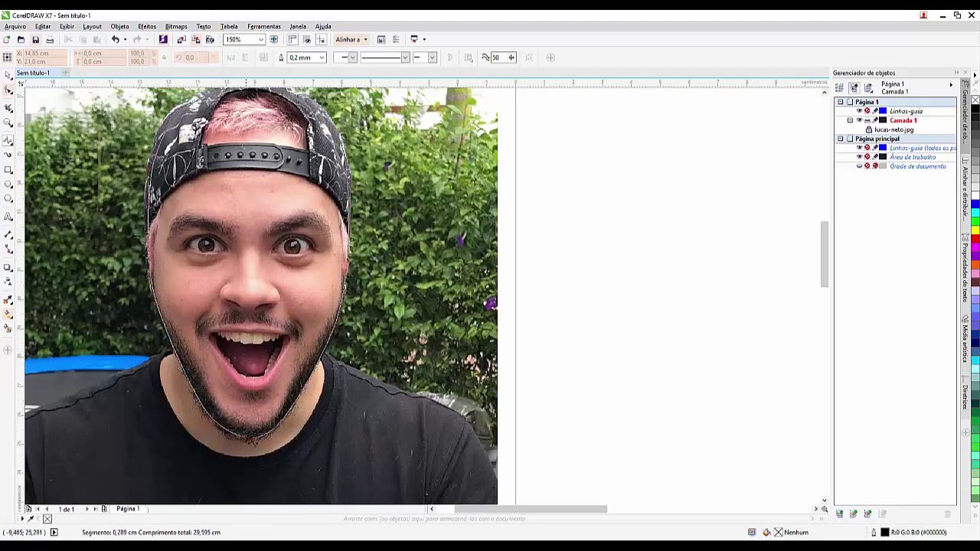
left_click(247, 440)
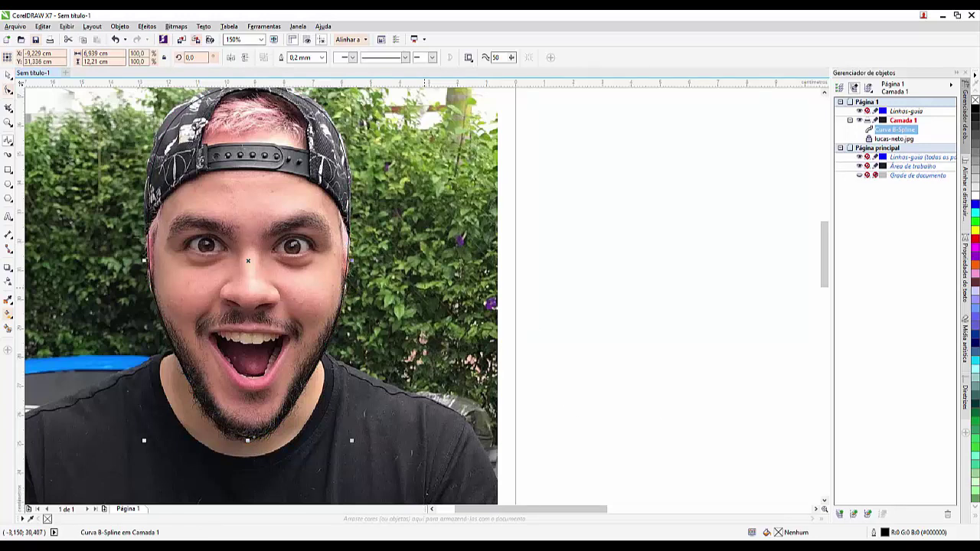
- Sample a light skin tone from the cheek in the photo and fill the head shape with it (#FFD4C3)
left_click(32, 520)
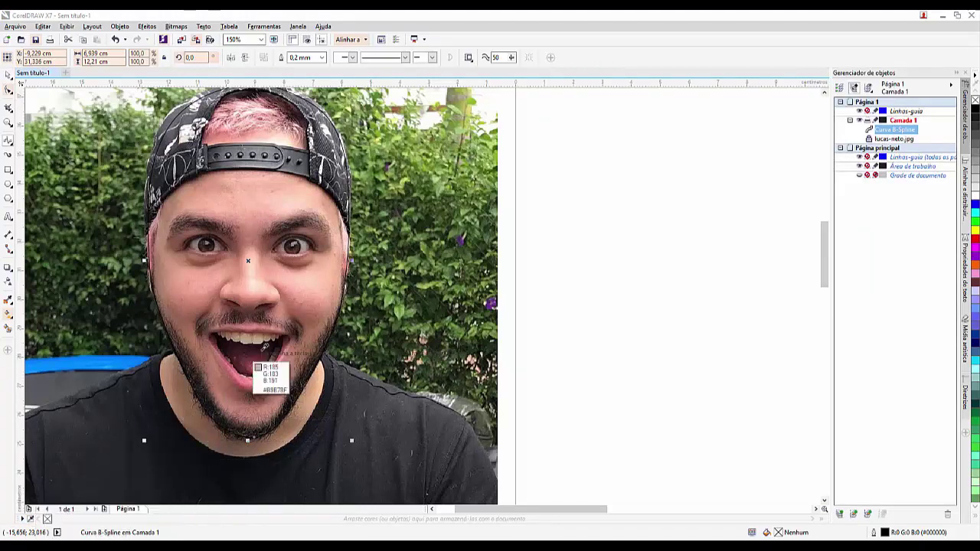
left_click(310, 275)
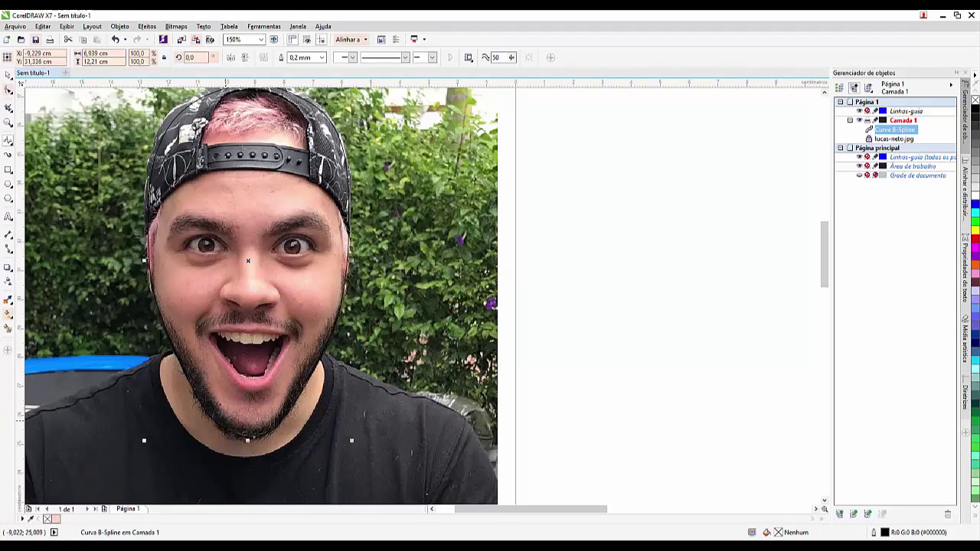
left_click(55, 520)
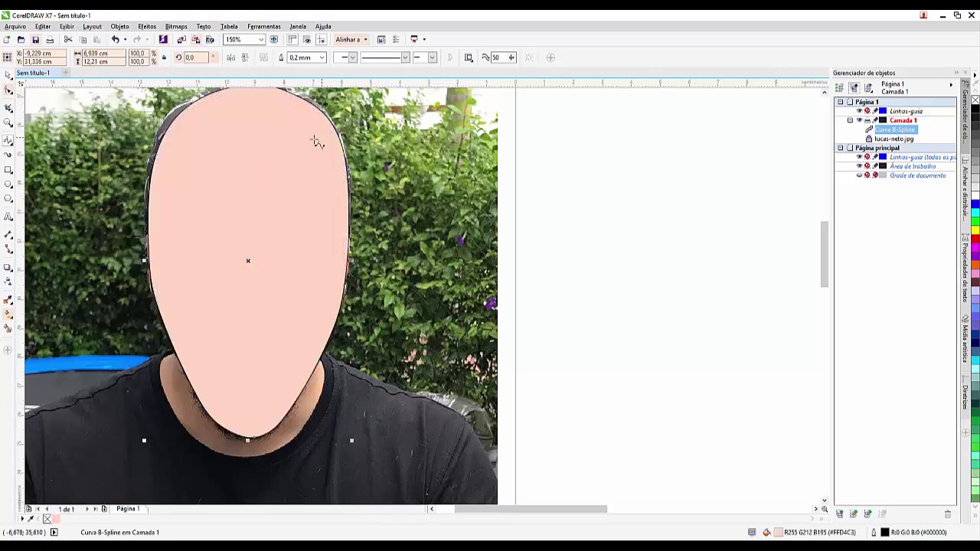
- Remove the head shape's outline and move the shape 17.8 cm horizontally onto the blank page beside the photo
right_click(47, 521)
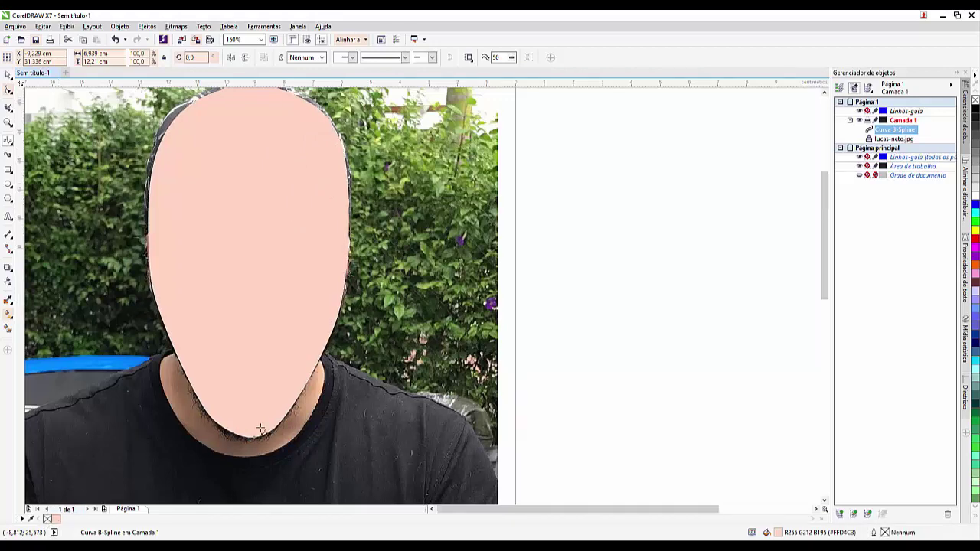
scroll(261, 428, "down", 2)
scroll(294, 368, "up", 2)
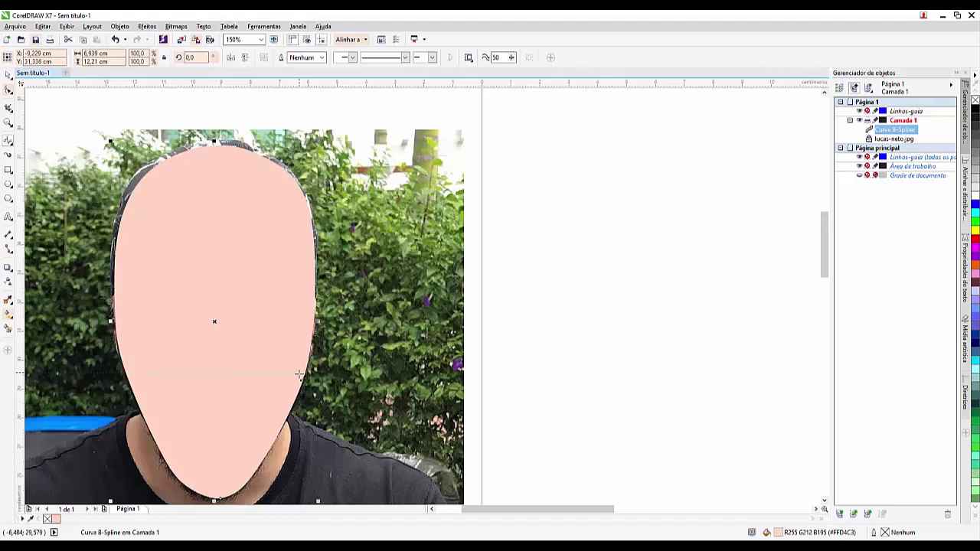
left_click_drag(299, 373, 814, 374)
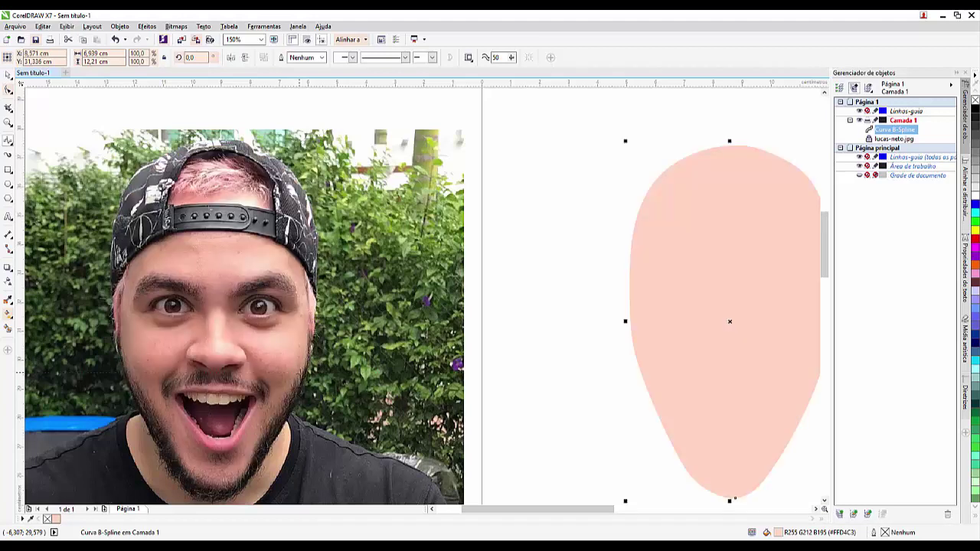
left_click_drag(497, 511, 518, 515)
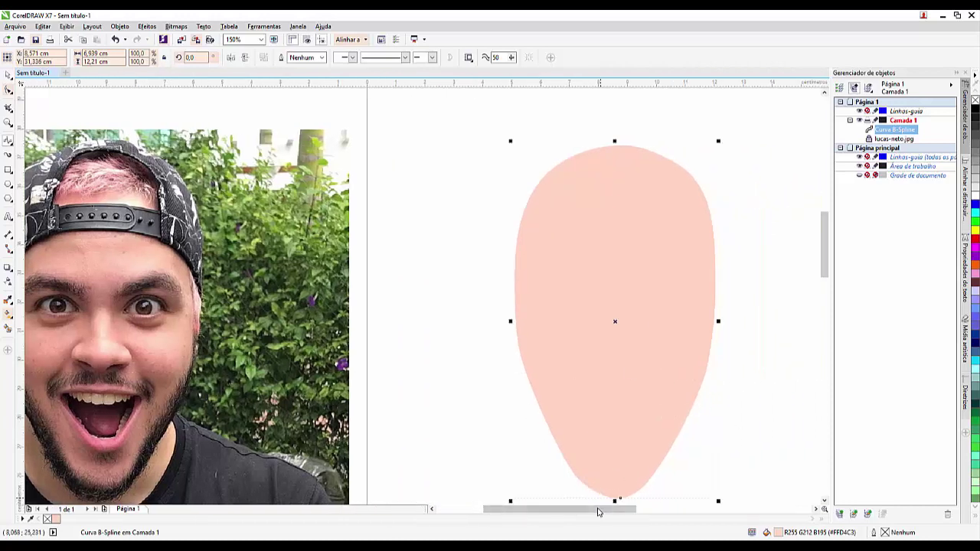
left_click_drag(599, 512, 579, 512)
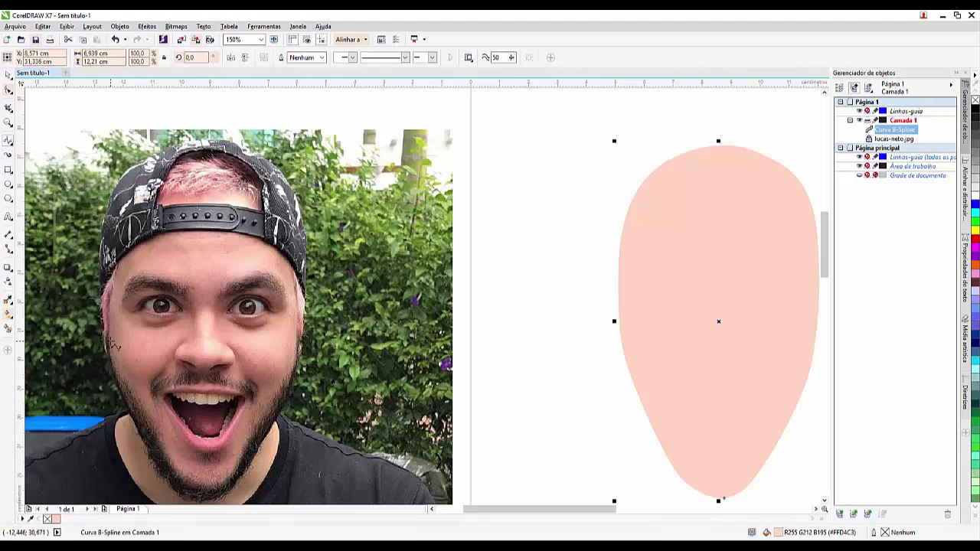
- Start a B-Spline curve at the sideburn on the photo's left and trace the hairline across the forehead to the opposite sideburn
left_click(111, 327)
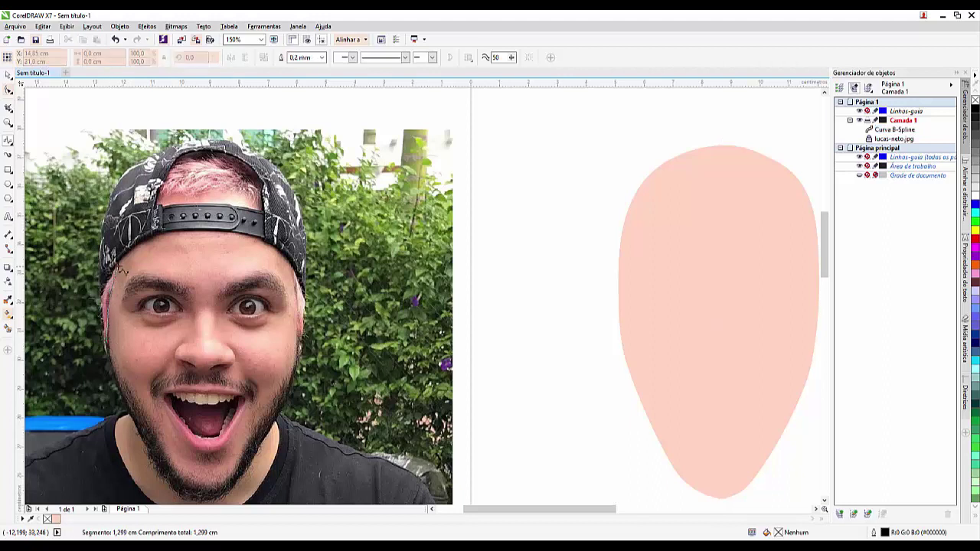
left_click(144, 203)
left_click(164, 193)
left_click(228, 191)
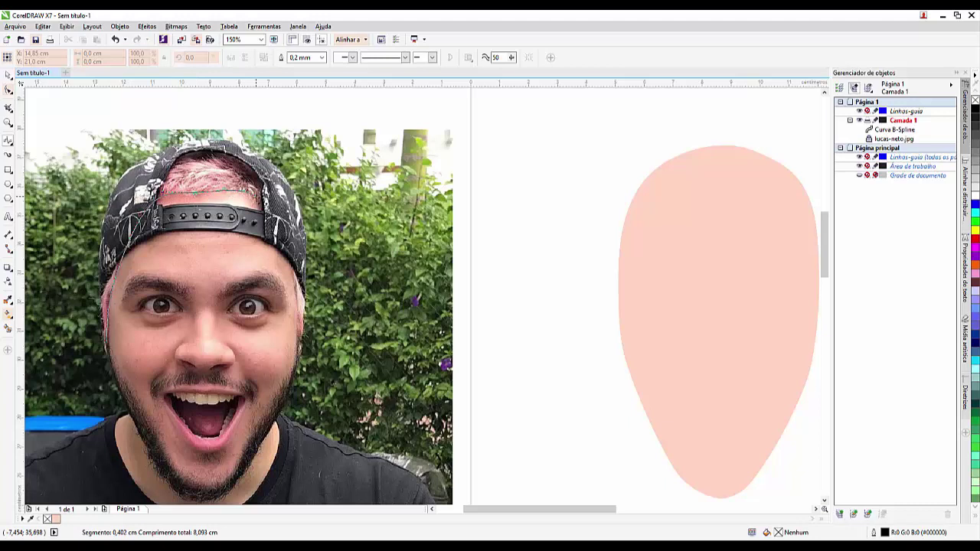
left_click(262, 199)
left_click(297, 259)
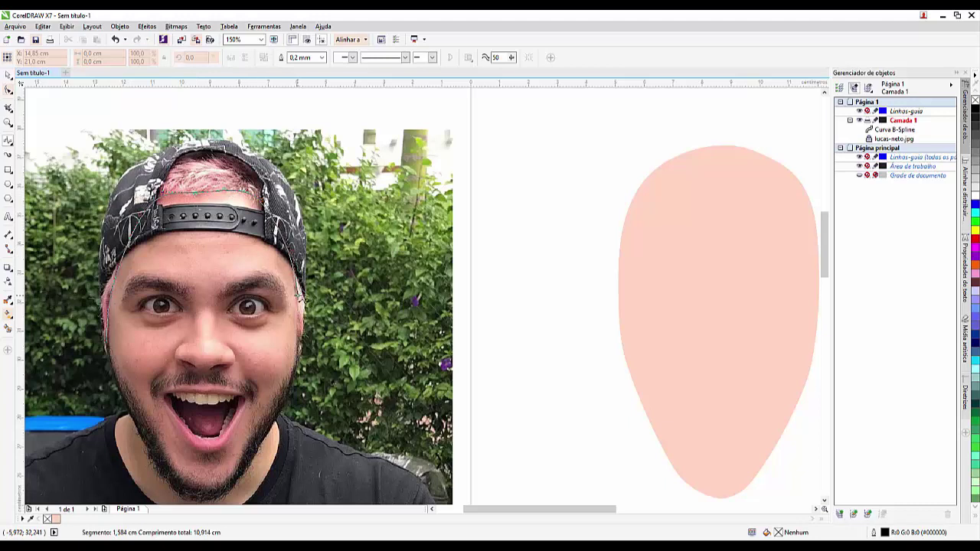
left_click(299, 295)
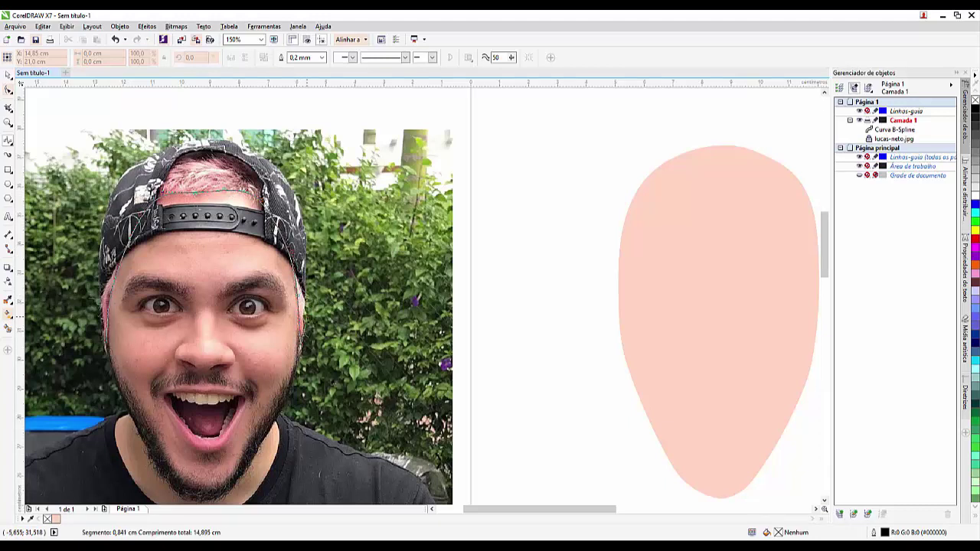
- Trace the outer hair edge back over the top of the head and close the hair shape at about 7.0 × 6.75 cm
left_click(305, 309)
left_click(308, 275)
left_click(303, 213)
left_click(270, 170)
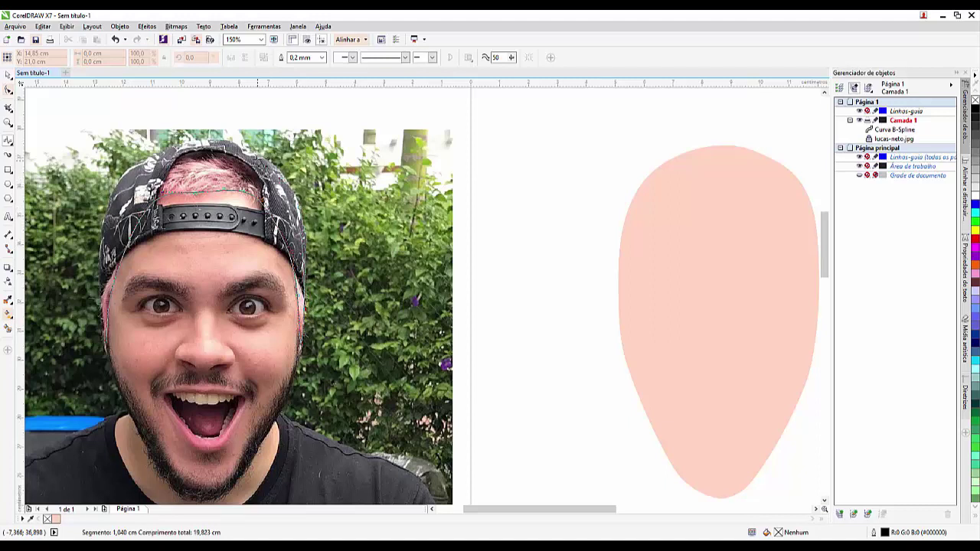
left_click(217, 146)
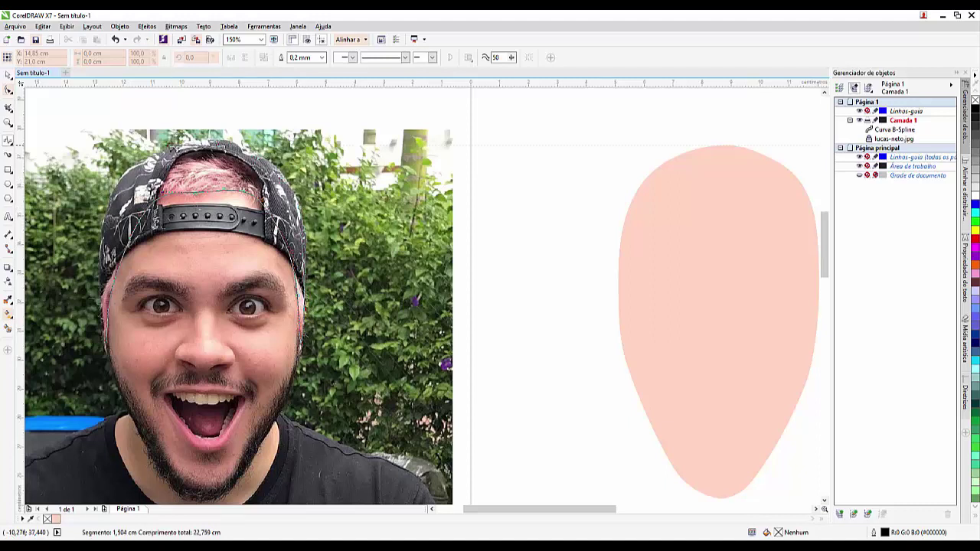
left_click(168, 150)
left_click(124, 200)
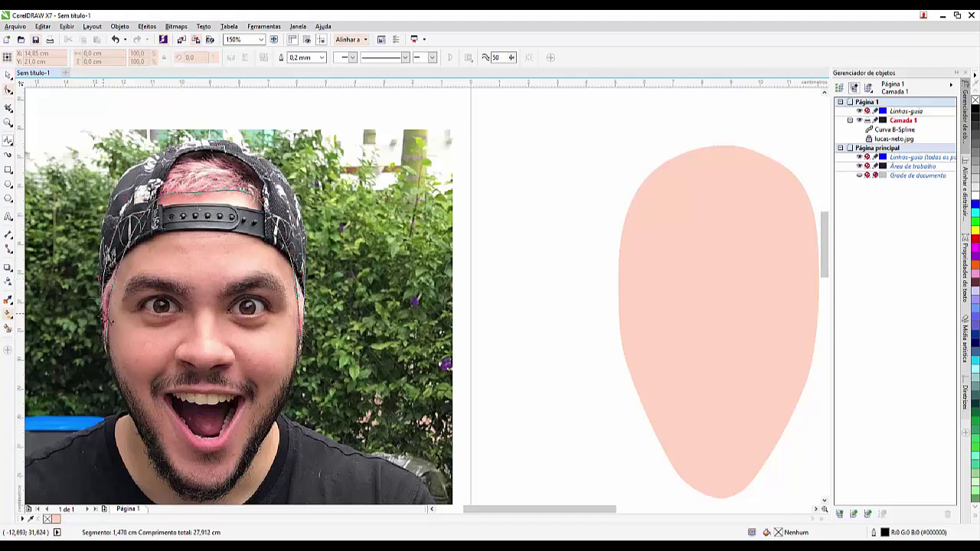
left_click(102, 313)
double_click(111, 350)
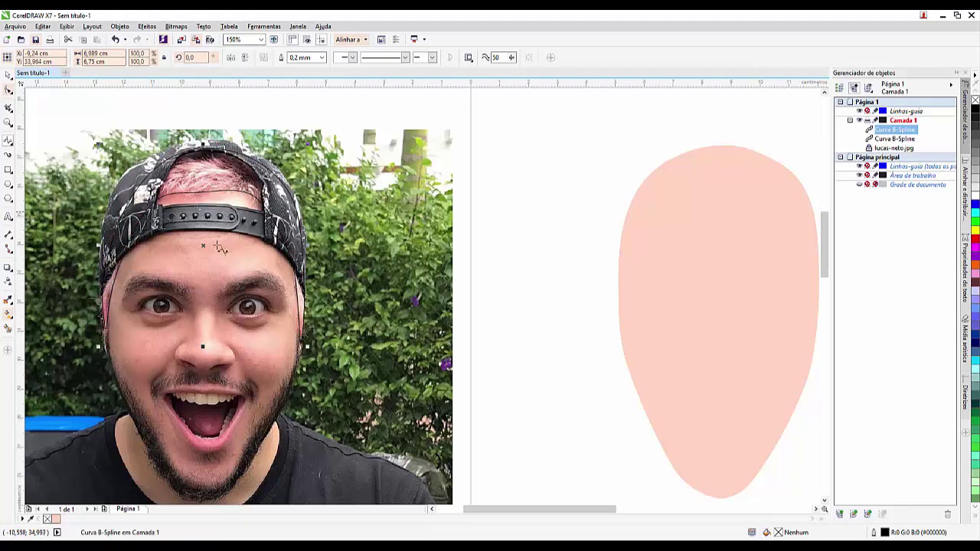
- Give the hair shape an outline-free fill sampled from the pink hair (#FABCC1) and move it 17.8 cm horizontally onto the drawn head
left_click(32, 520)
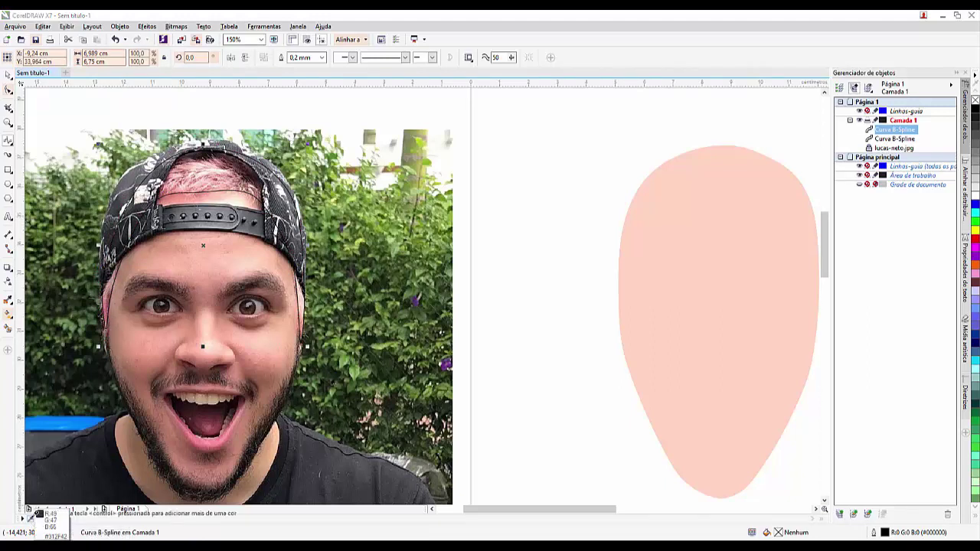
left_click(222, 161)
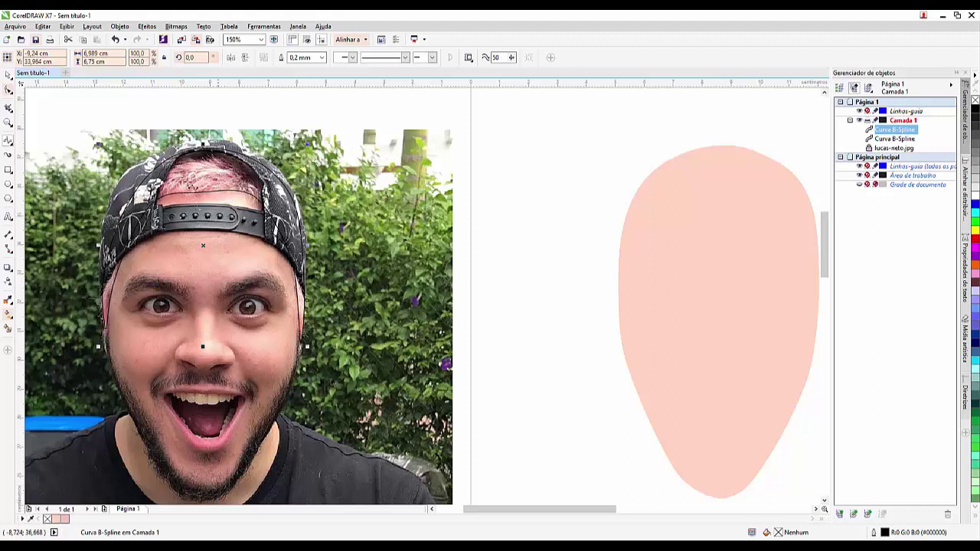
left_click(65, 518)
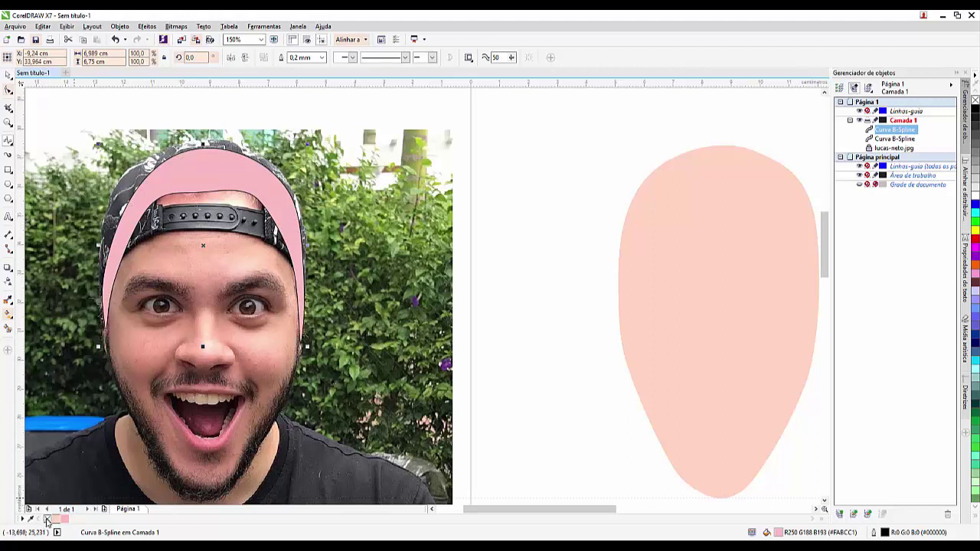
right_click(47, 520)
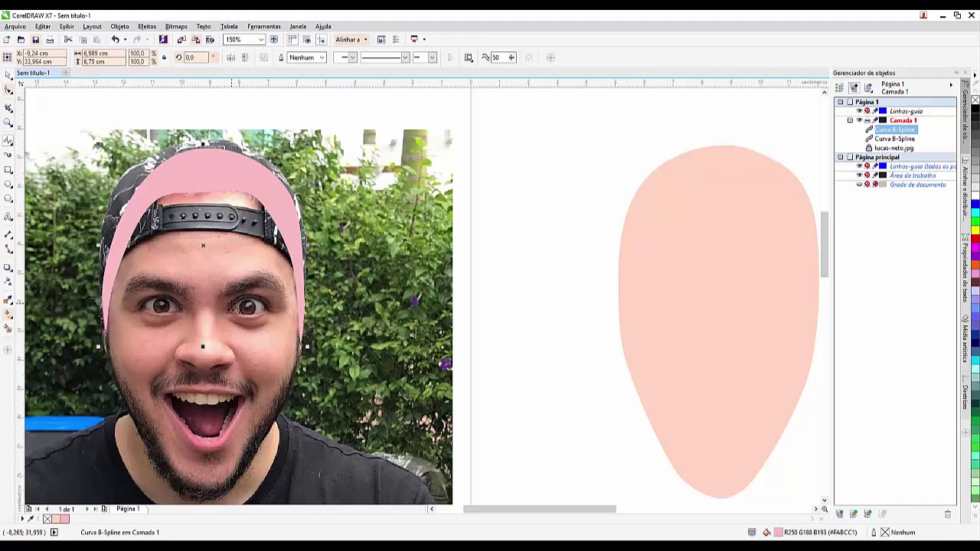
key("shift+Right")
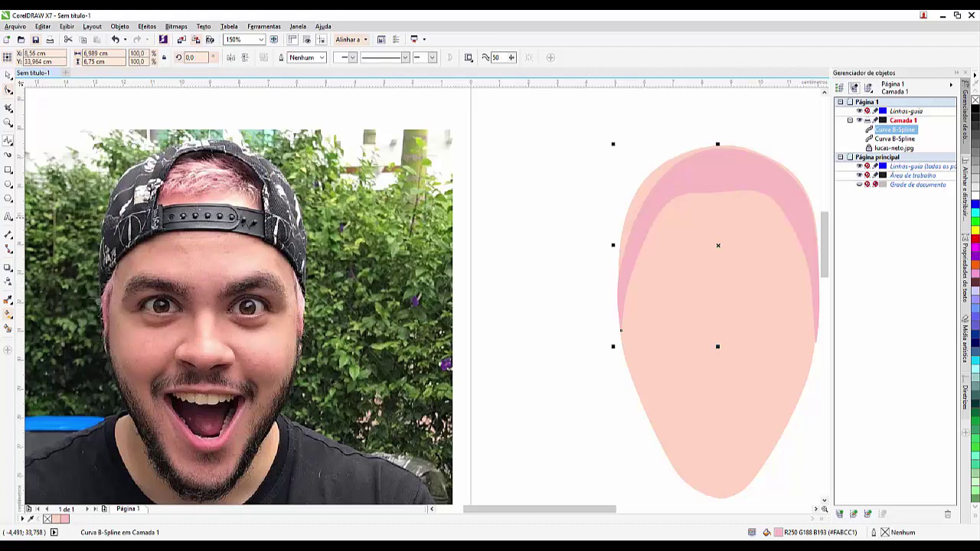
- Trace the cap's inner edge with a B-Spline from the photo's left ear, around the opening above the strap, down to the opposite ear
left_click(9, 141)
left_click(105, 306)
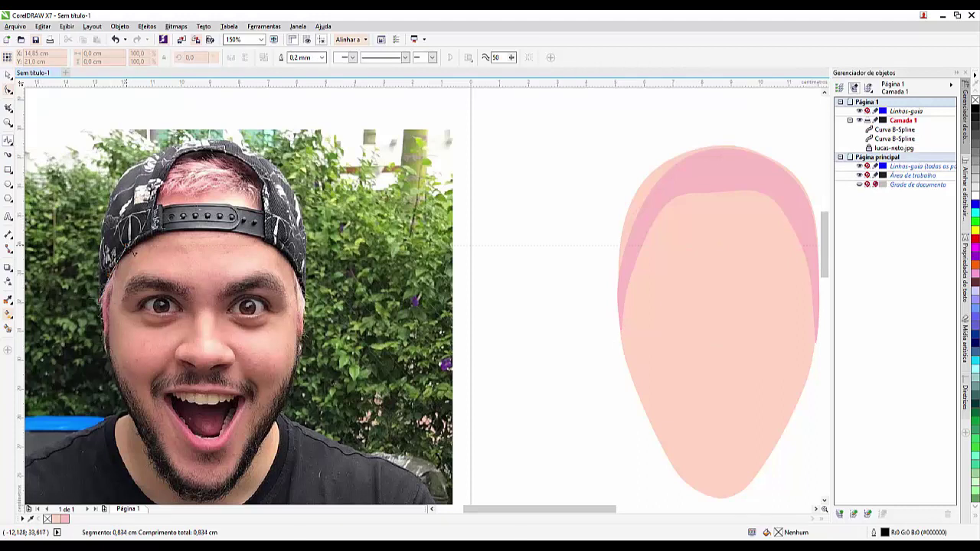
left_click(130, 254)
left_click(155, 236)
left_click(153, 209)
left_click(170, 178)
left_click(211, 152)
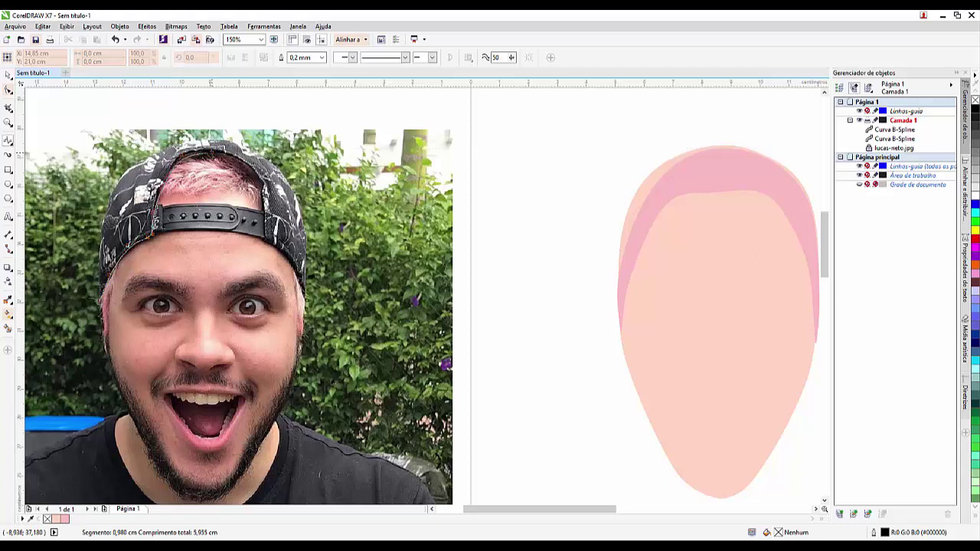
left_click(237, 162)
left_click(258, 180)
left_click(265, 202)
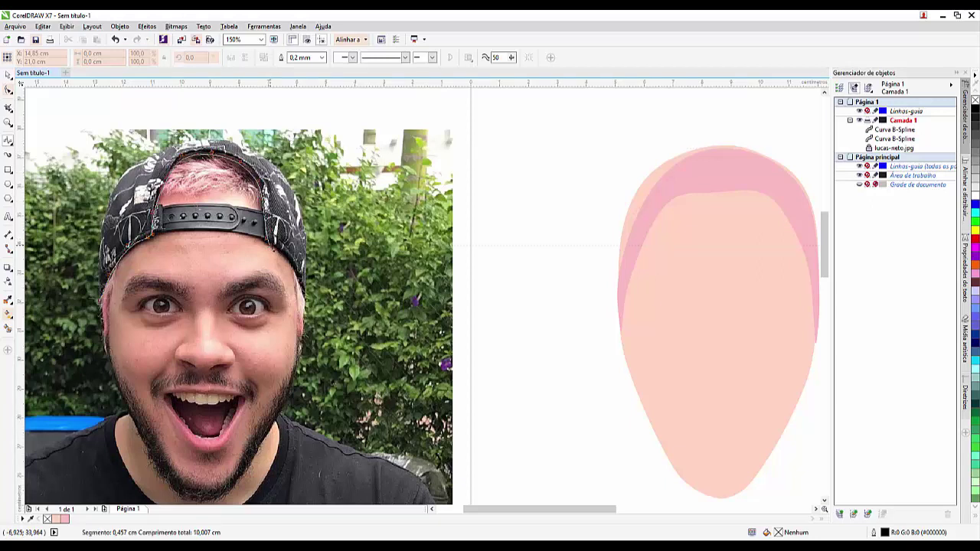
left_click(303, 296)
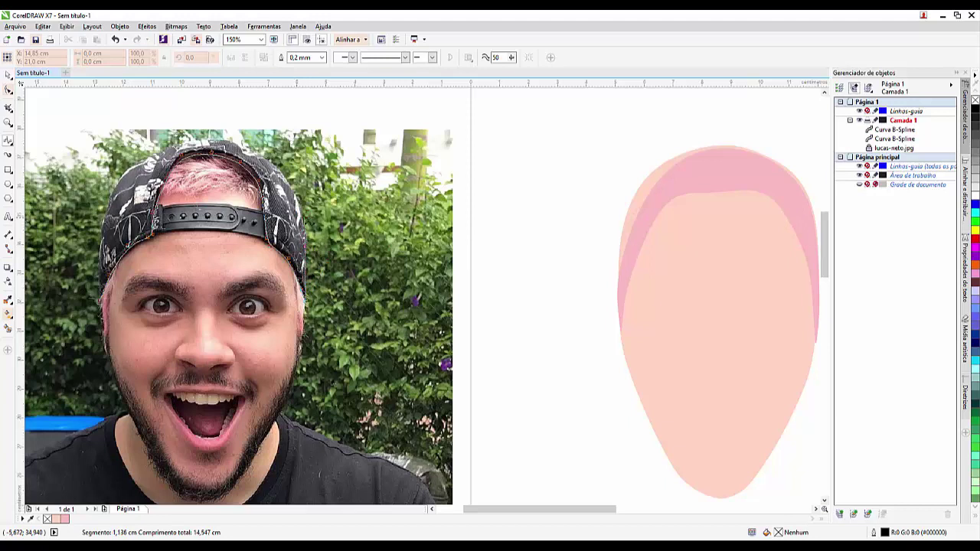
- Trace the cap's outer edge back over the crown and close the cap shape at about 7.2 × 5.6 cm
left_click(304, 221)
left_click(283, 170)
left_click(239, 145)
left_click(197, 140)
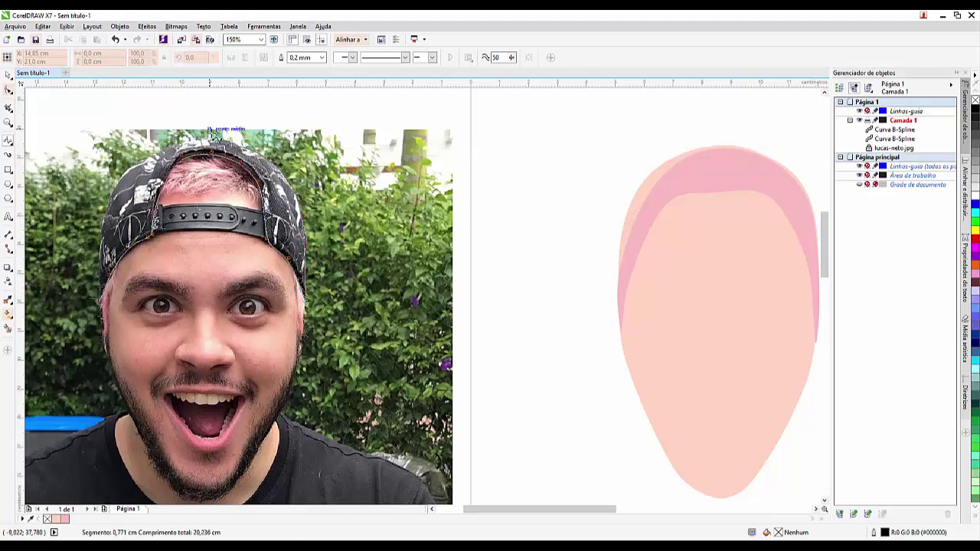
left_click(170, 147)
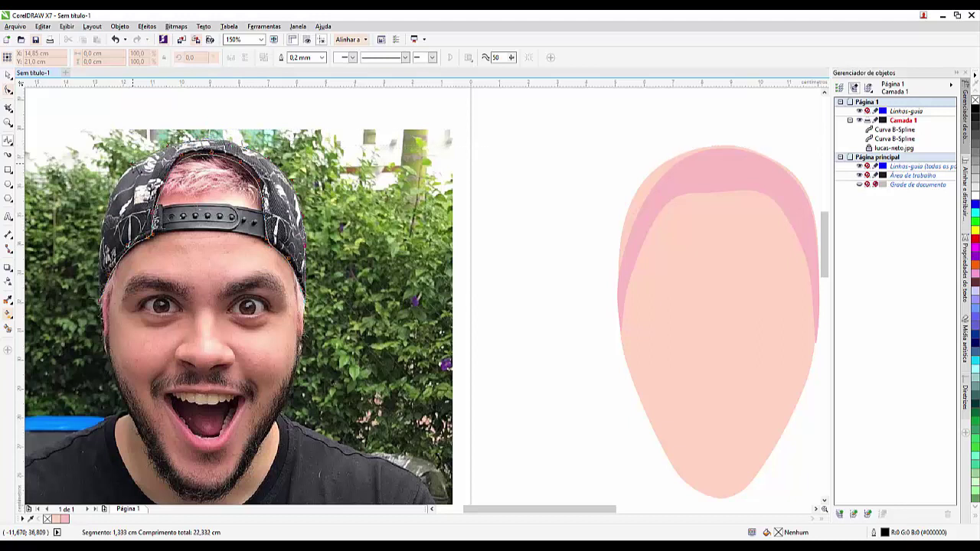
left_click(135, 164)
left_click(100, 235)
double_click(95, 304)
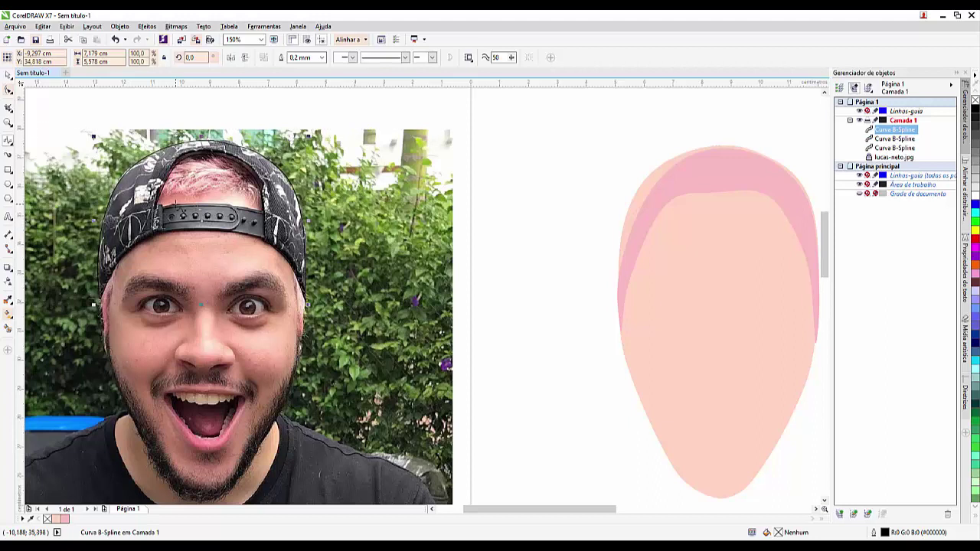
- Give the cap shape an outline-free fill sampled from its dark grey fabric (#545559) and move it 17.8 cm horizontally onto the drawn head
left_click(29, 520)
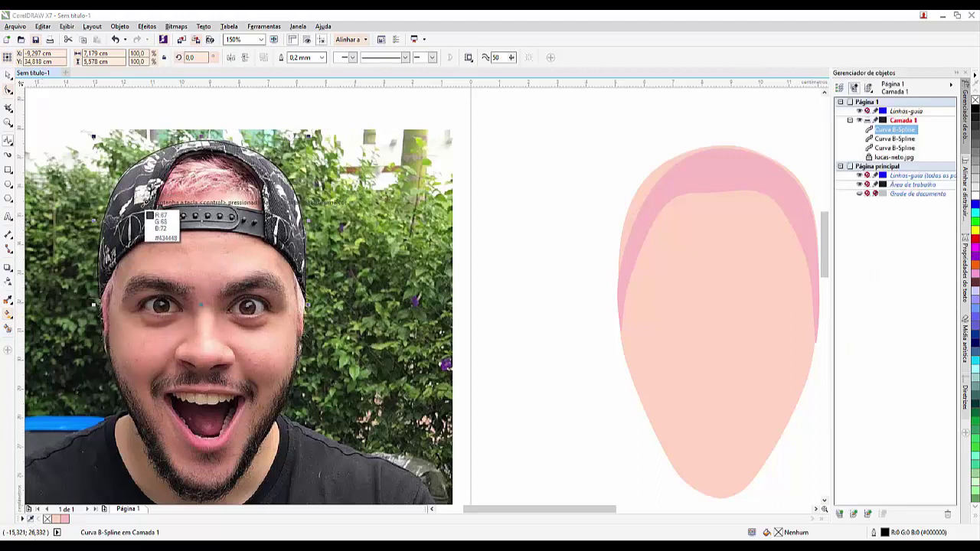
left_click(141, 207)
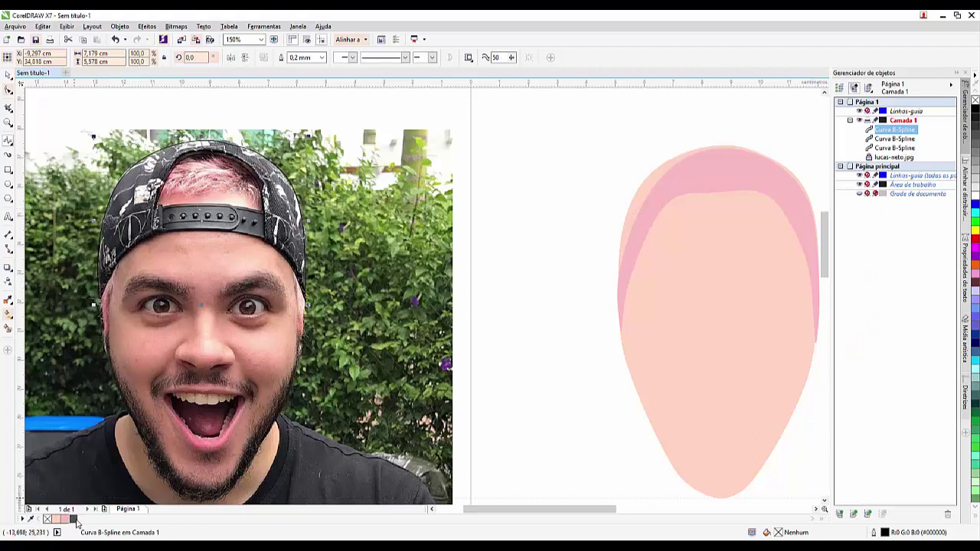
left_click(74, 520)
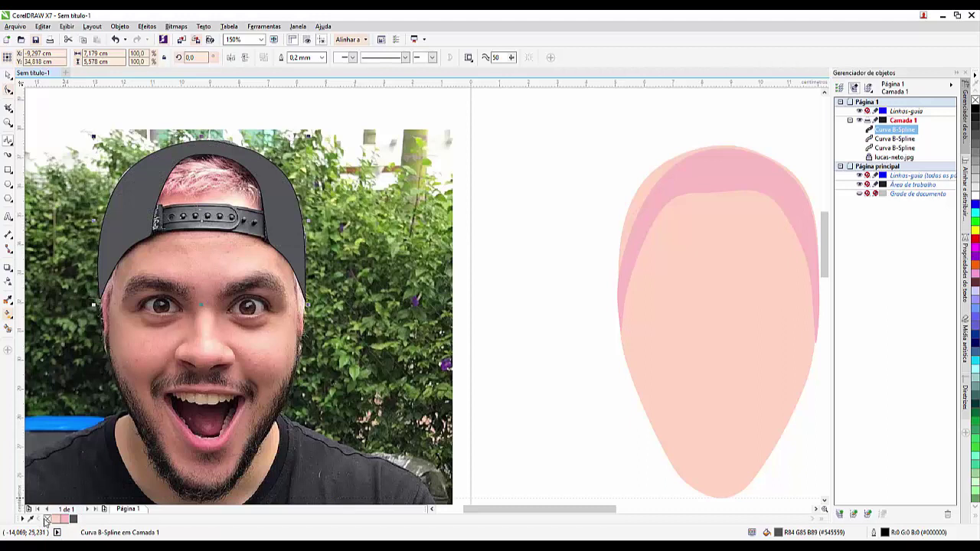
right_click(47, 520)
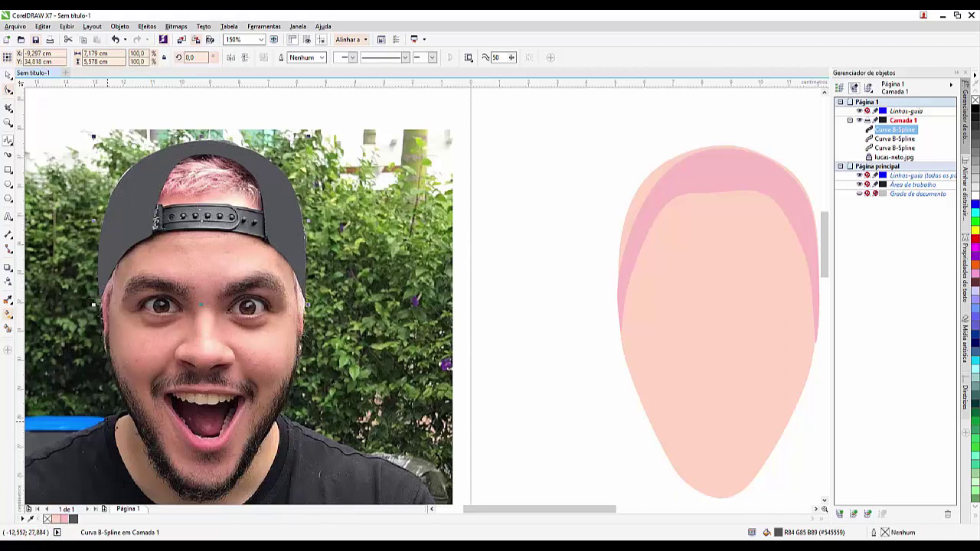
key("shift+Right")
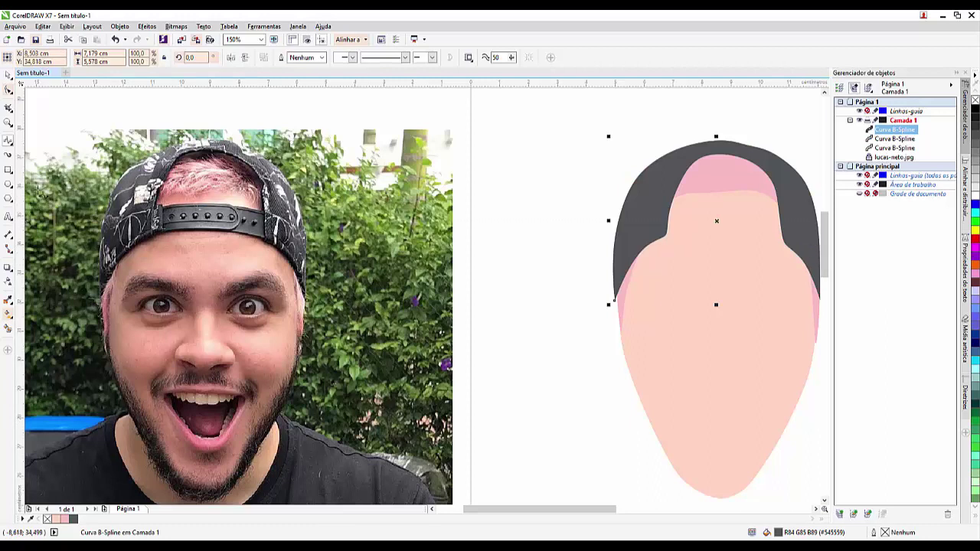
- Trace the cap's adjustment strap in the photo with a closed B-Spline curve of about 3.8 × 1.2 cm
left_click(159, 235)
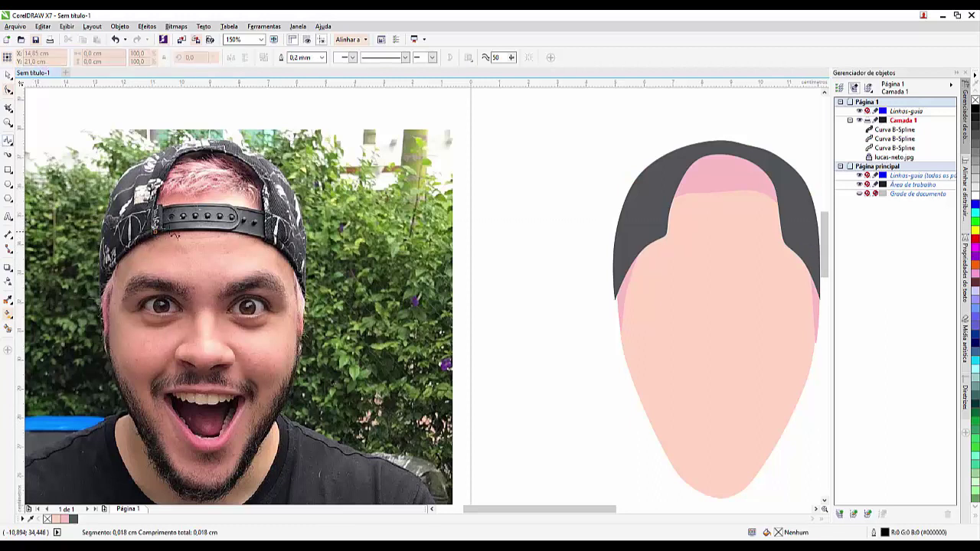
left_click(210, 228)
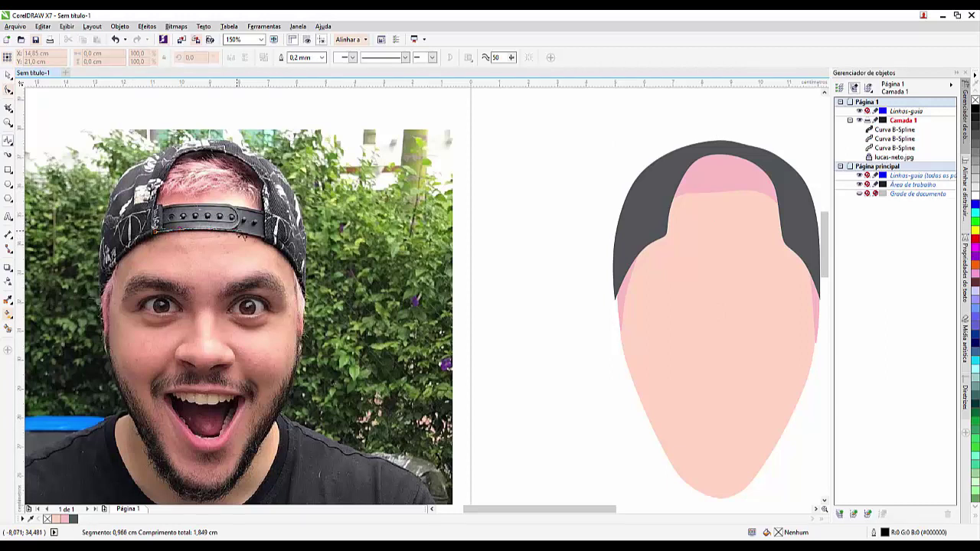
left_click(233, 230)
left_click(267, 235)
left_click(268, 214)
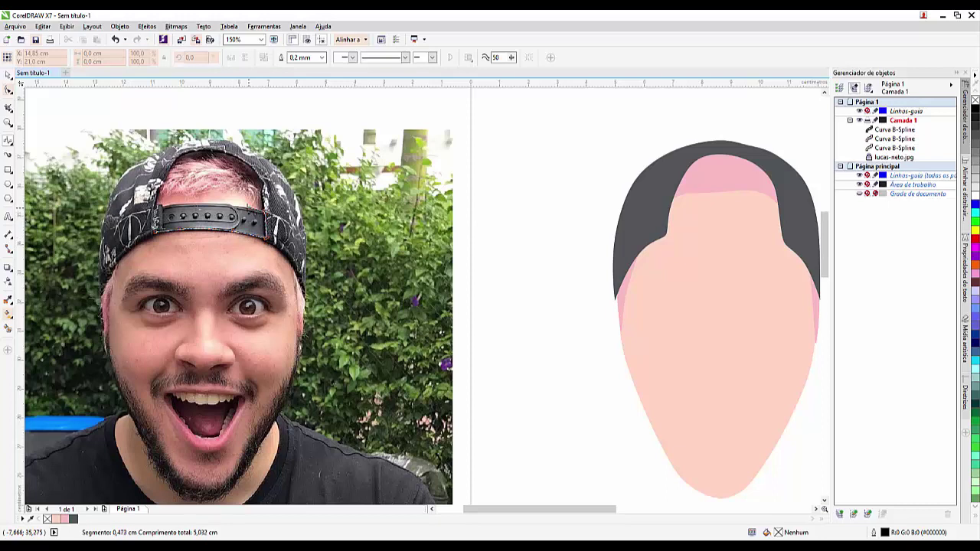
left_click(244, 206)
left_click(209, 202)
left_click(183, 204)
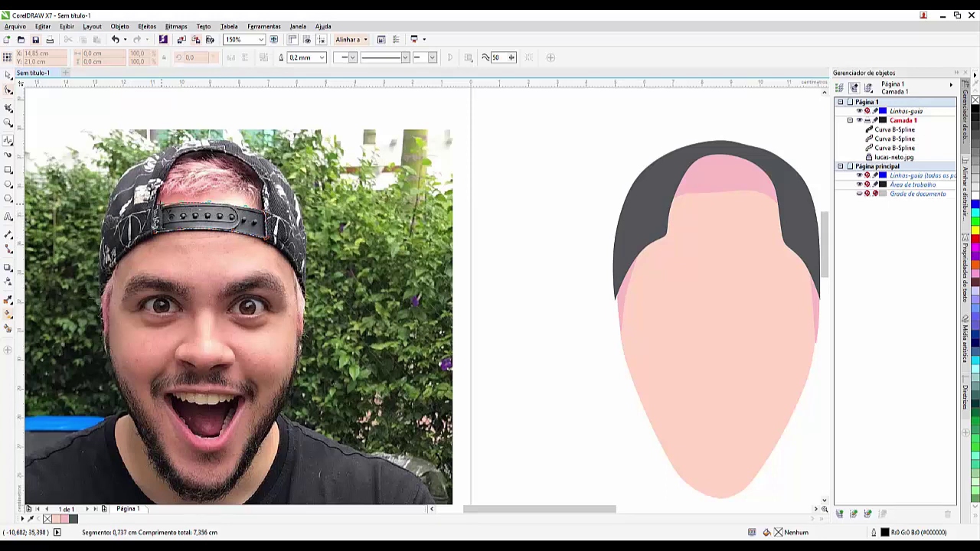
left_click(163, 204)
double_click(162, 220)
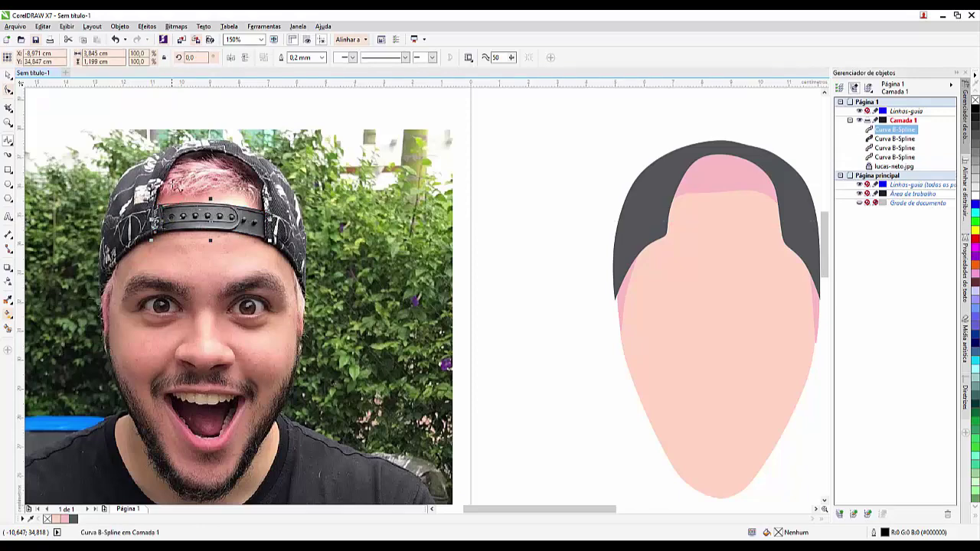
- Adjust the control points at the left end of the strap curve traced over the photo
scroll(152, 194, "up", 2)
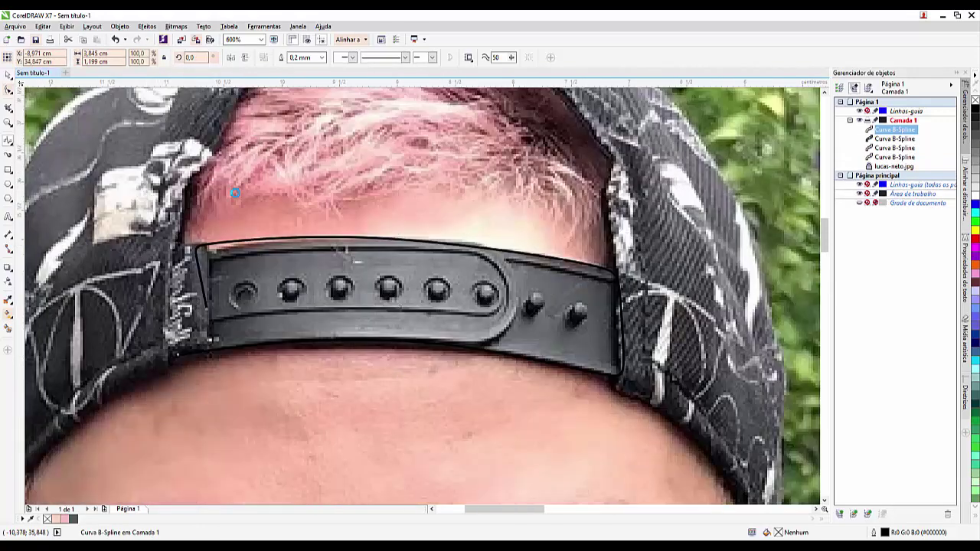
scroll(236, 192, "down", 2)
scroll(234, 211, "up", 4)
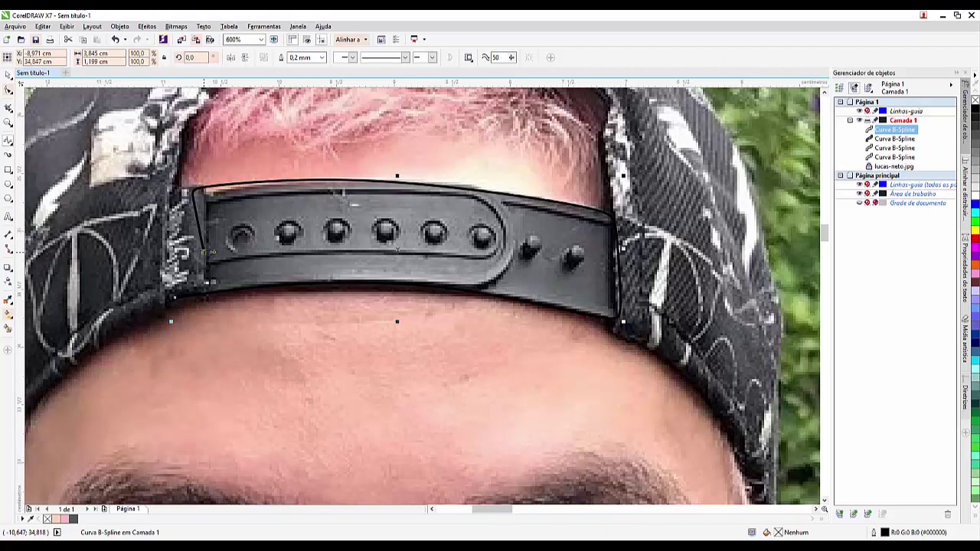
left_click(204, 252)
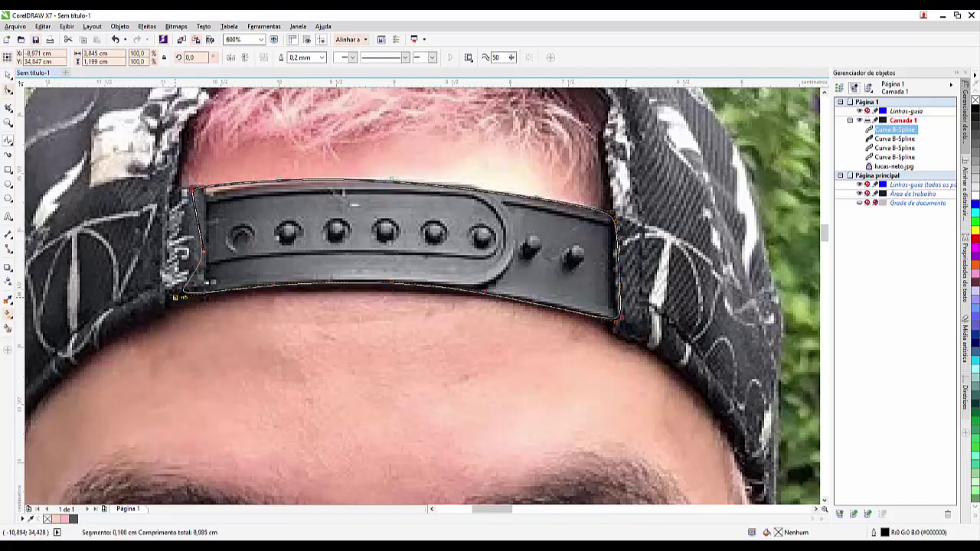
left_click(176, 297)
scroll(199, 237, "down", 2)
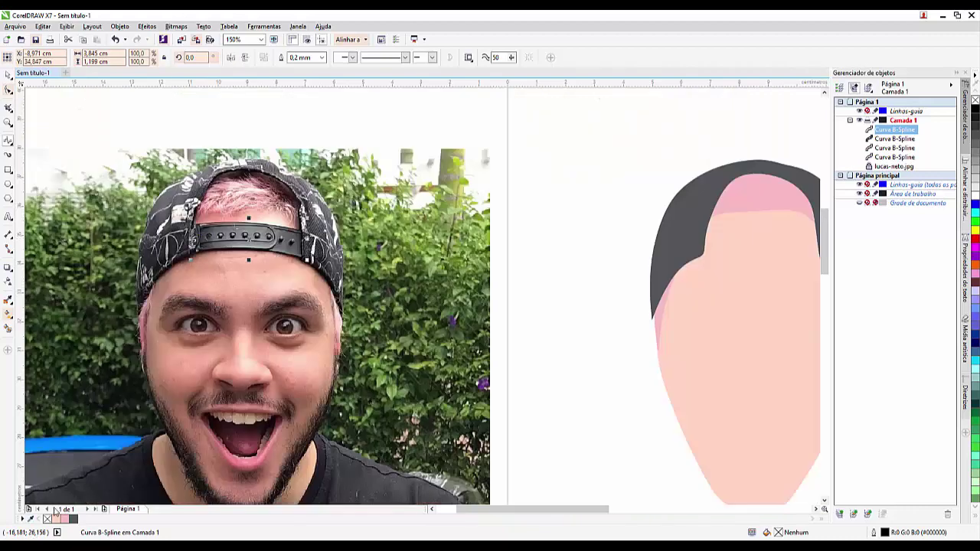
- Fill the strap shape with black (#000000) and move it 17.8 cm horizontally onto the drawn cap's opening
left_click(974, 112)
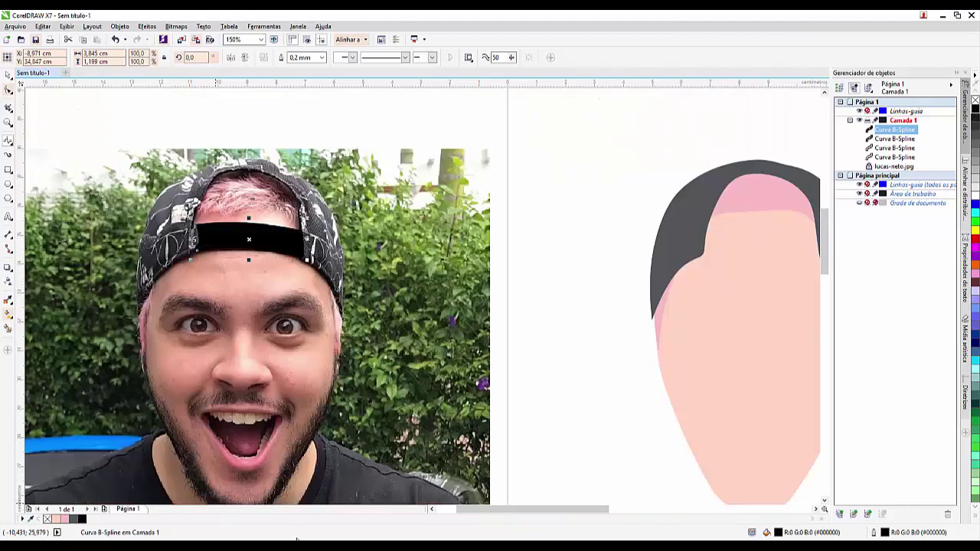
scroll(506, 510, "right", 3)
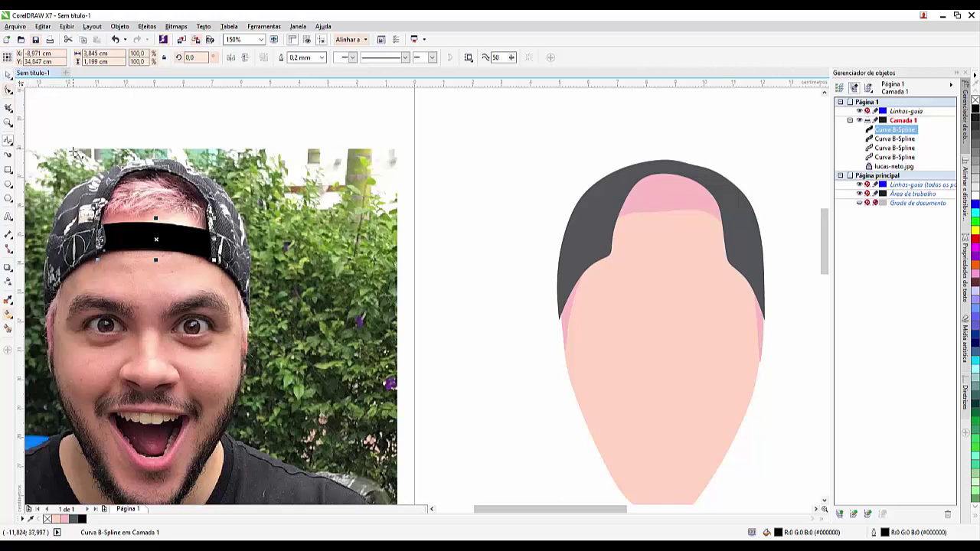
key("Right")
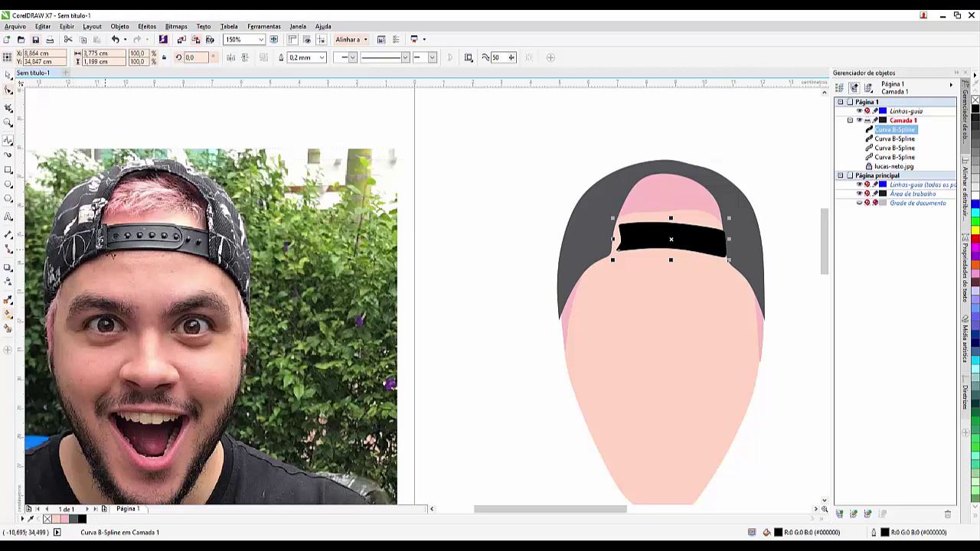
- Trace the strap's round-ended overlapping band in the photo with a closed B-Spline of about 2.7 × 0.9 cm
left_click(105, 249)
left_click(136, 248)
left_click(167, 250)
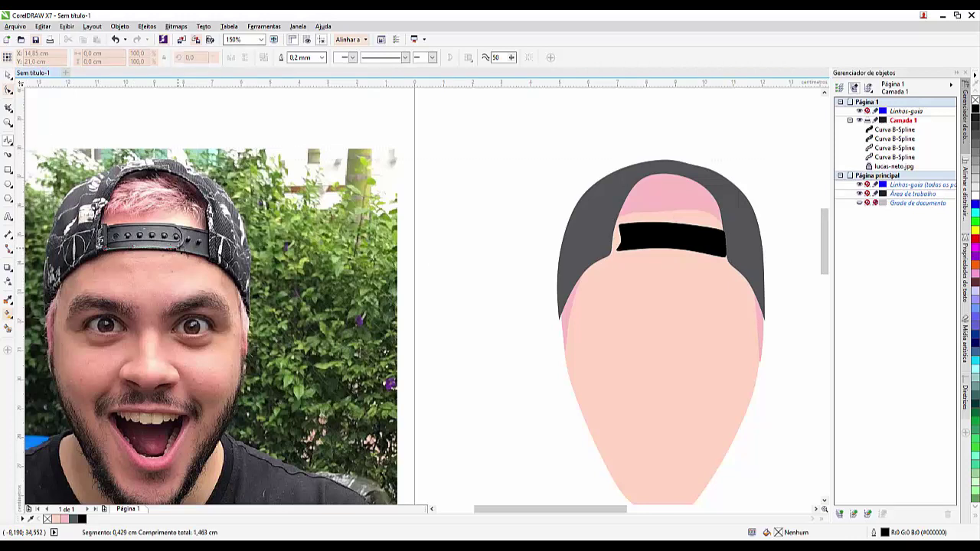
left_click(183, 245)
left_click(166, 222)
left_click(128, 223)
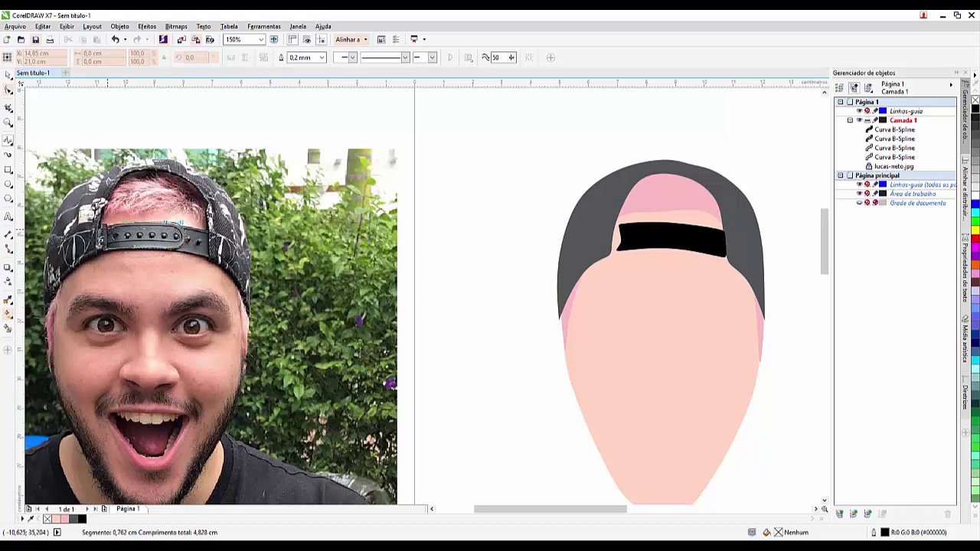
left_click(104, 238)
double_click(106, 244)
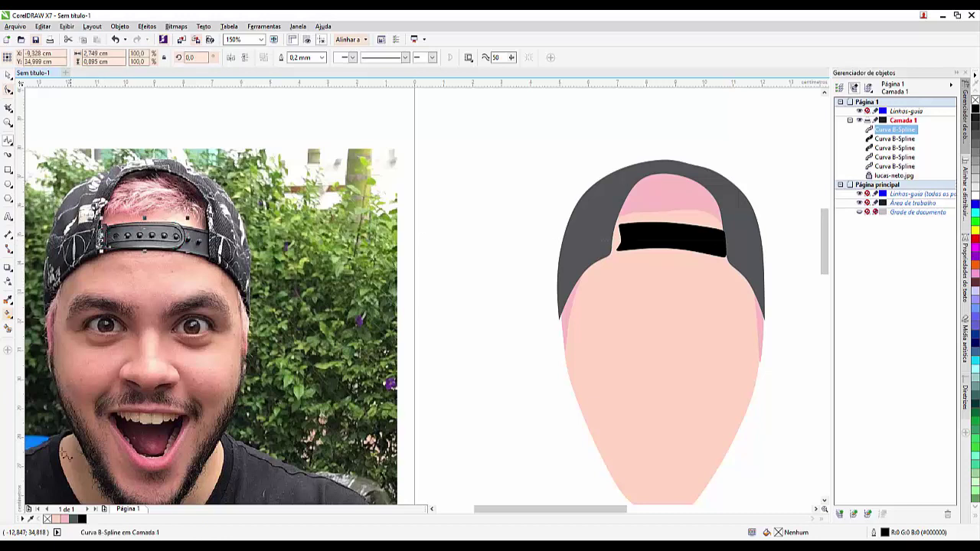
- Give the band shape the cap's dark grey fill (#545559) without outline and move it 17.8 cm horizontally onto the drawn strap
left_click(74, 519)
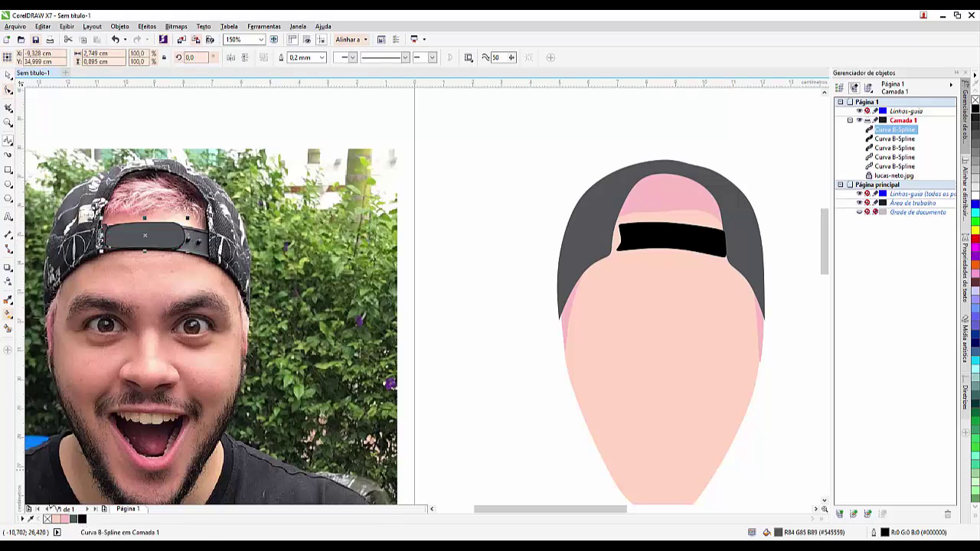
right_click(46, 521)
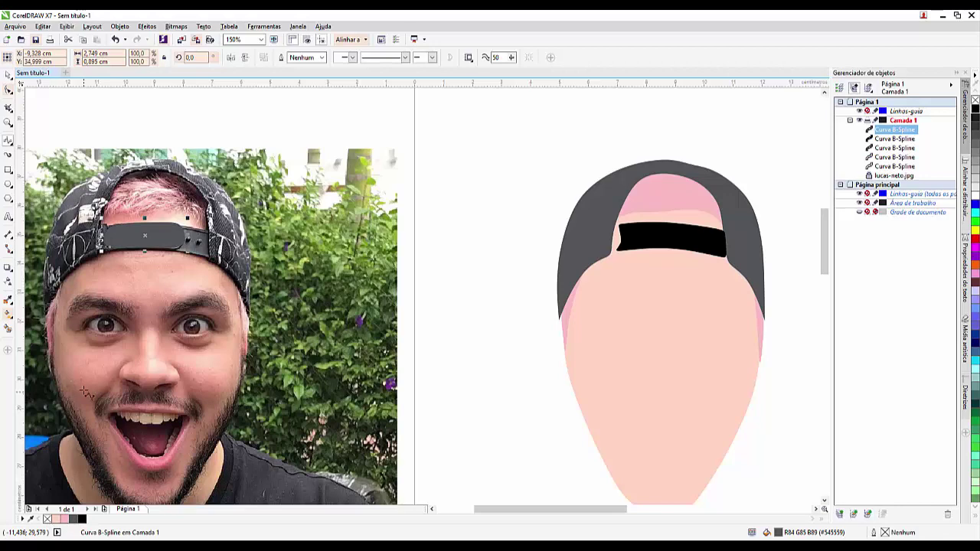
key("Right")
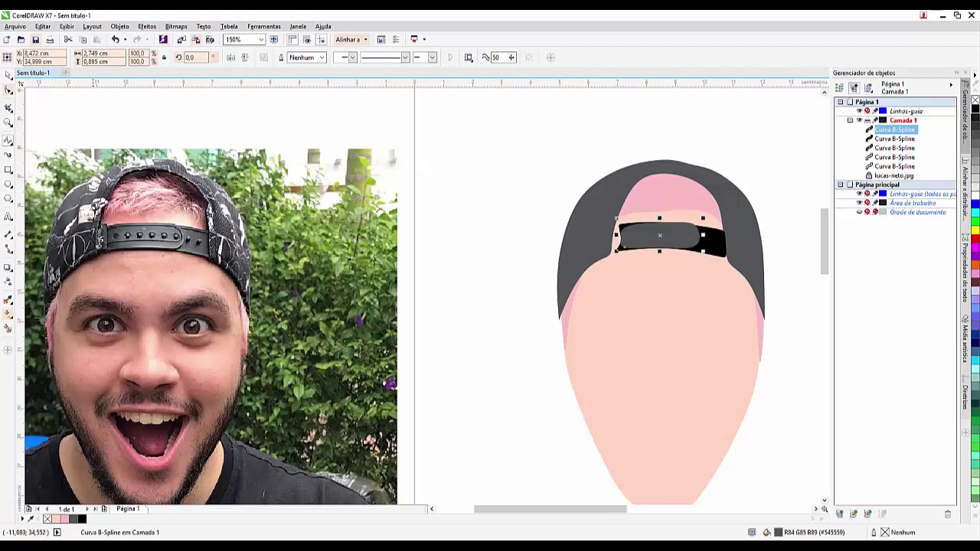
- Trace the fabric loop at the strap's left end in the photo with a closed B-Spline of about 0.4 × 1.1 cm
scroll(99, 247, "up", 2)
left_click(117, 294)
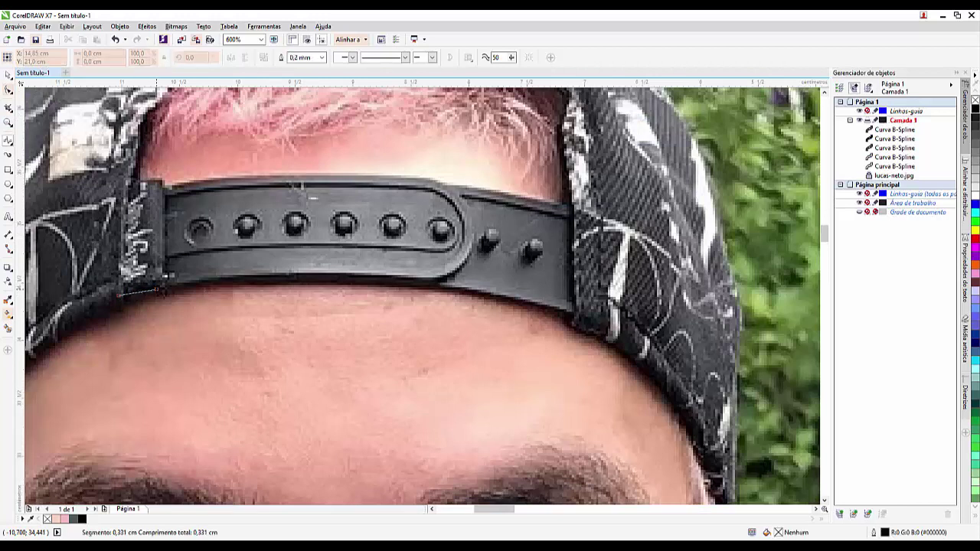
left_click(159, 285)
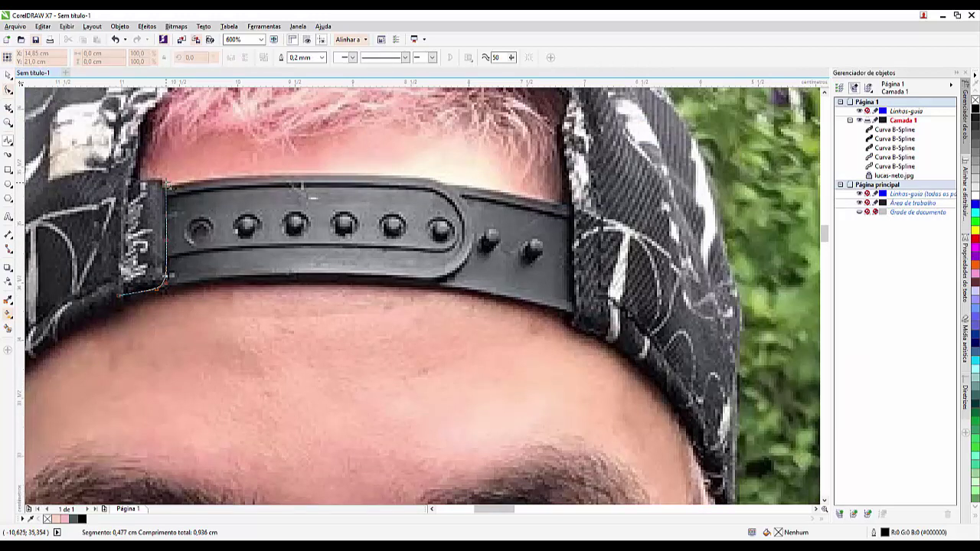
left_click(163, 169)
left_click(127, 188)
left_click(123, 220)
left_click(121, 266)
left_click(118, 294)
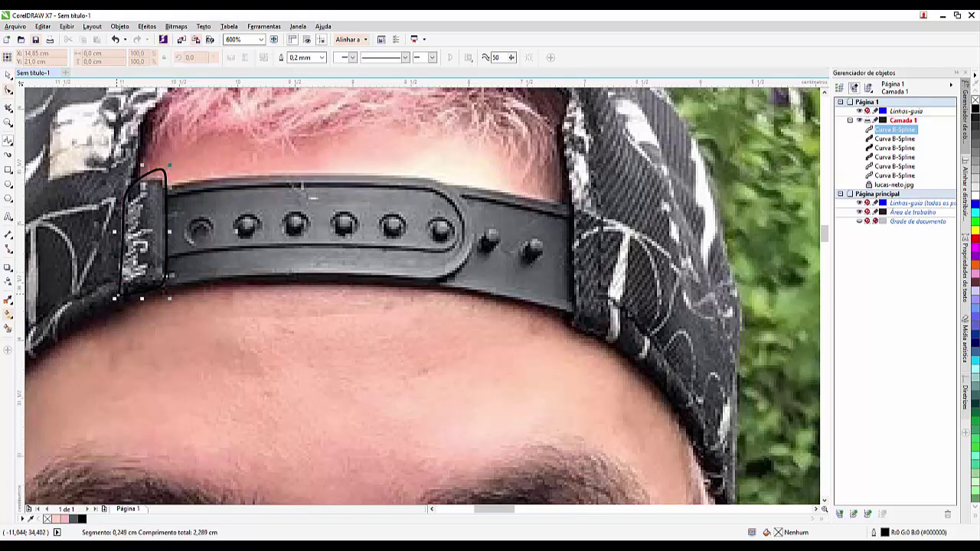
- Give the loop shape a black fill without outline and move it 17.8 cm horizontally onto the drawn strap's left end
left_click(82, 520)
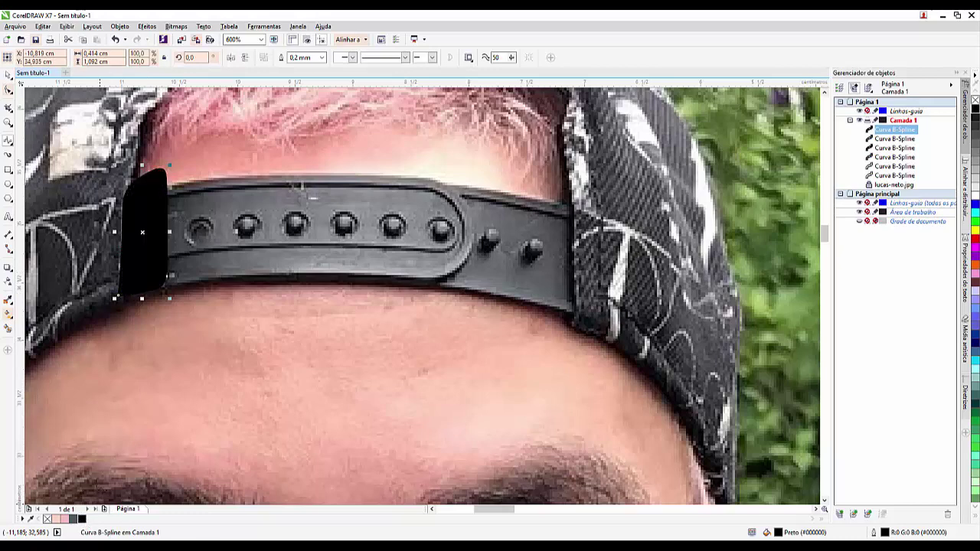
right_click(47, 520)
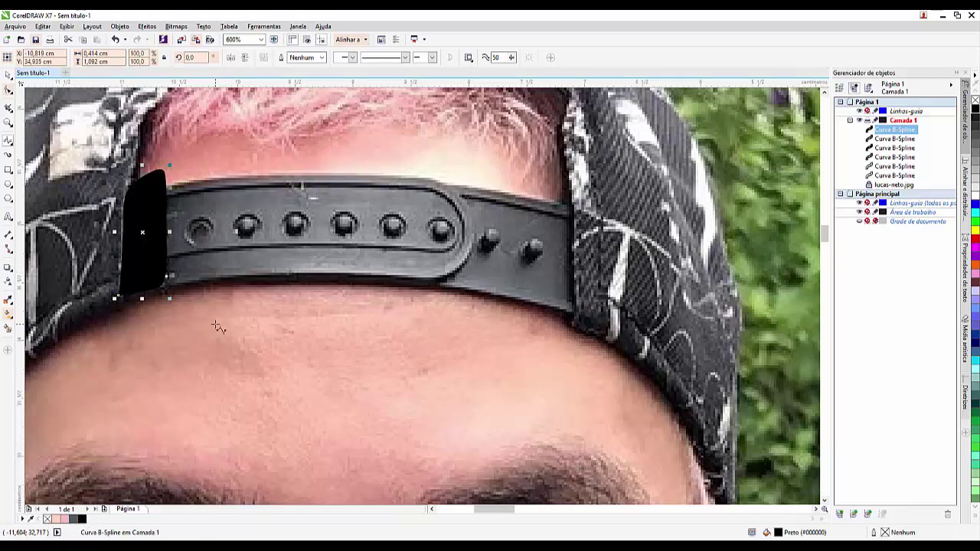
scroll(220, 327, "down", 2)
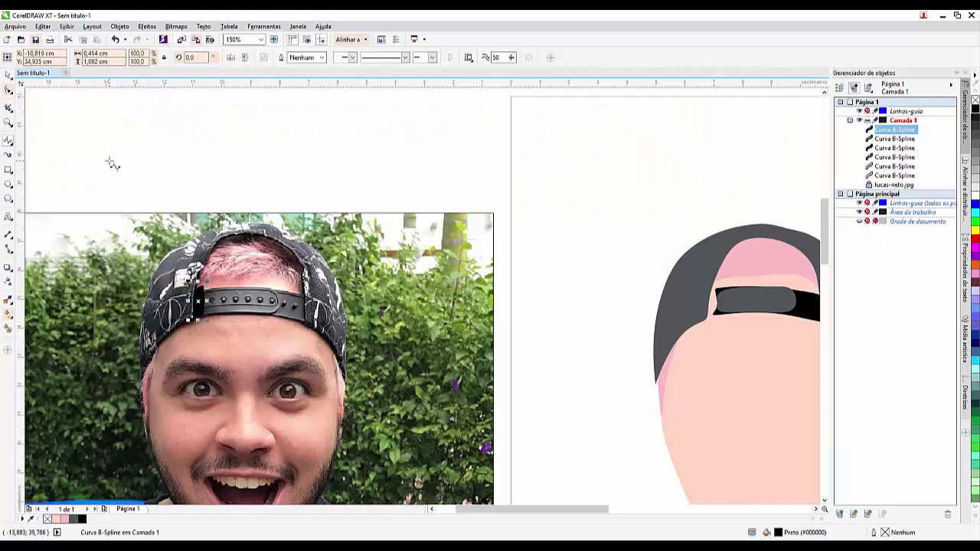
key("Right")
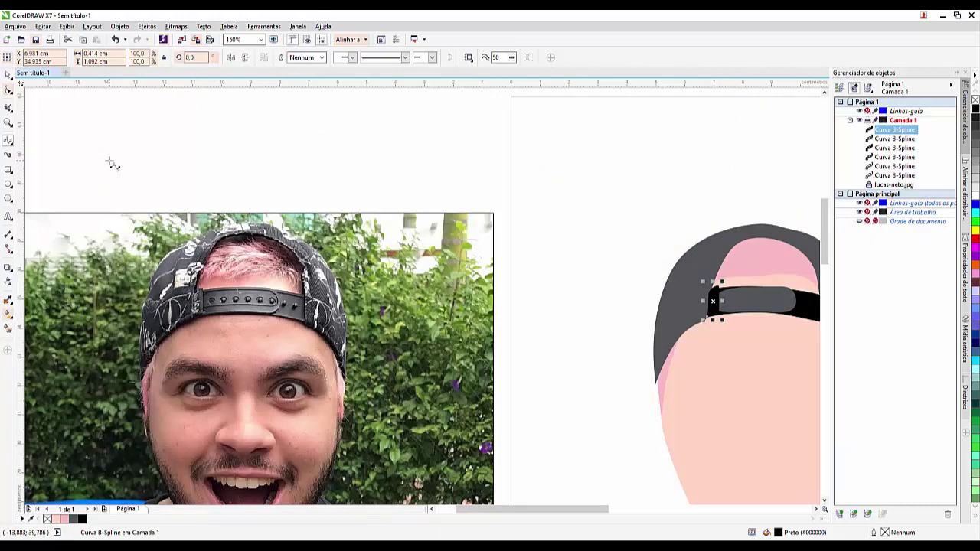
- Trace the beard's inner edge in the photo with a B-Spline from the left sideburn, around the chin, up to the opposite sideburn
left_click_drag(549, 509, 576, 510)
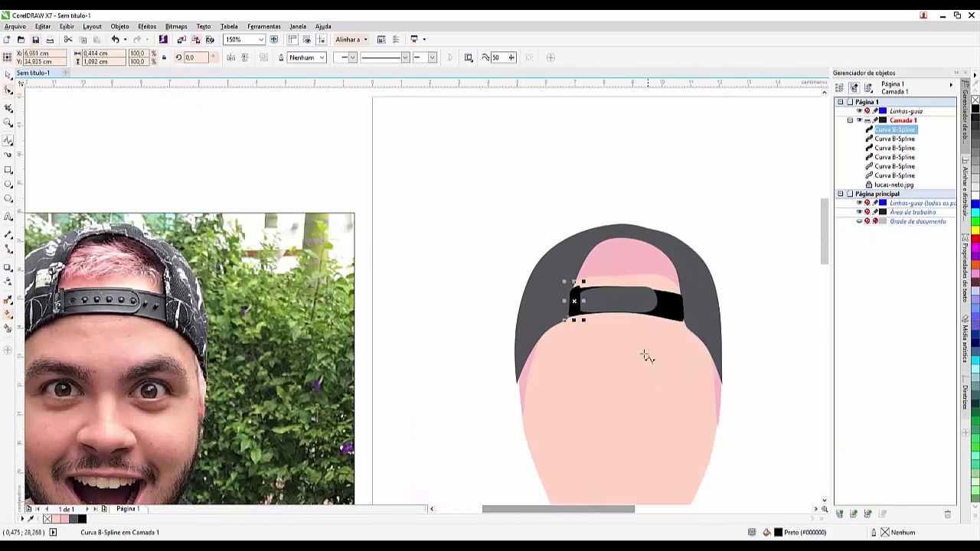
left_click_drag(824, 244, 827, 263)
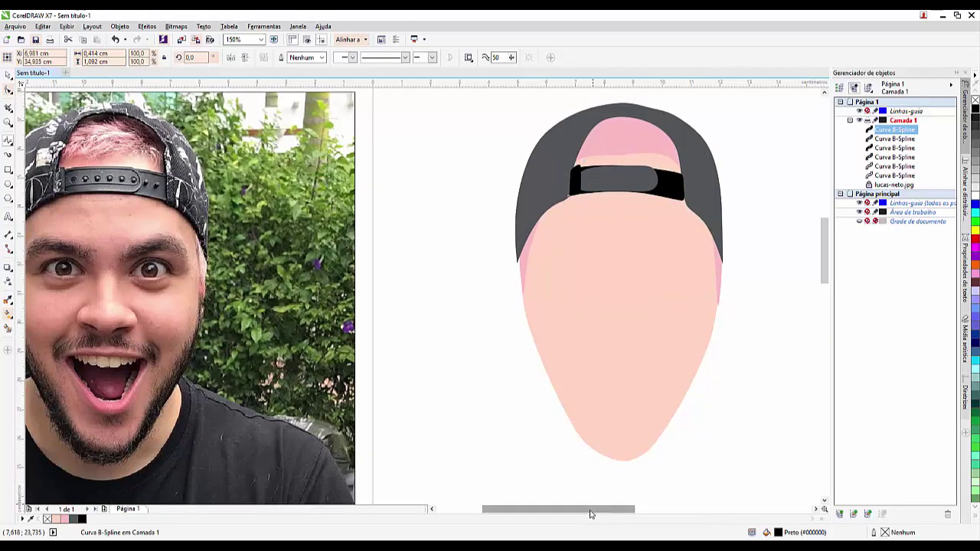
left_click_drag(589, 509, 575, 509)
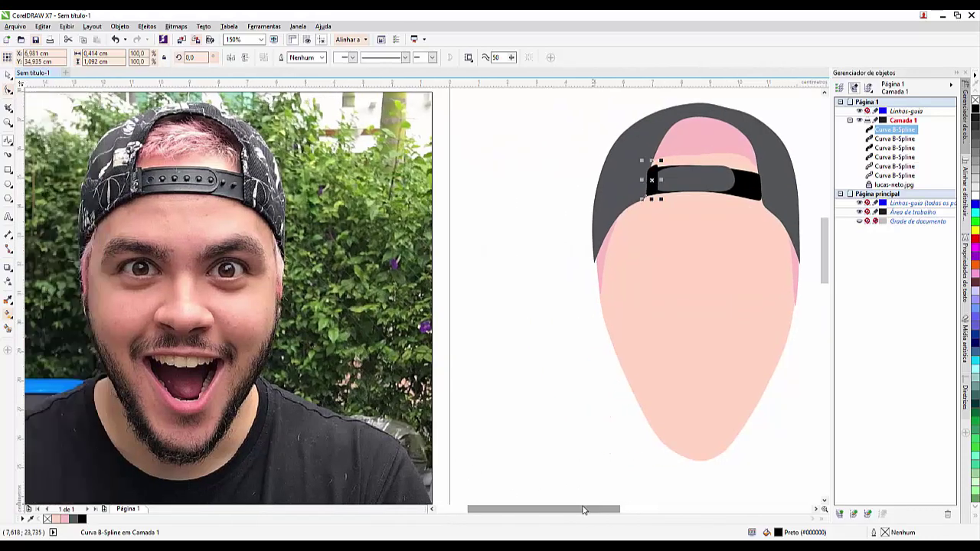
left_click(89, 303)
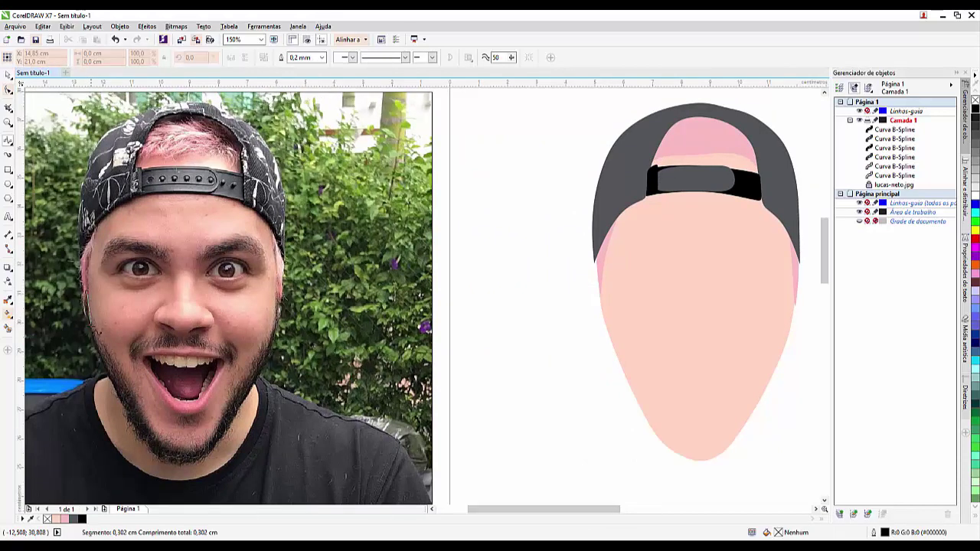
left_click(108, 357)
left_click(123, 379)
left_click(135, 400)
left_click(154, 434)
left_click(173, 445)
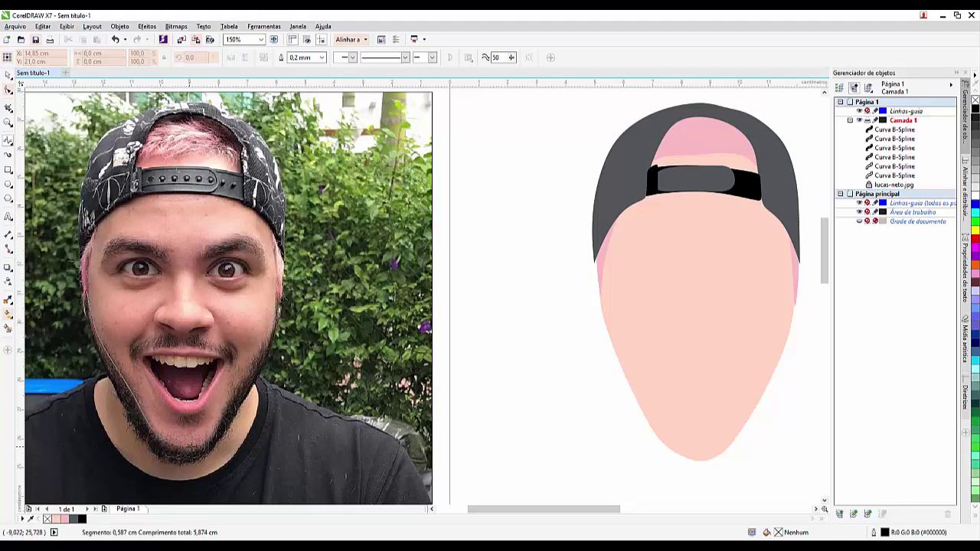
left_click(217, 423)
left_click(279, 288)
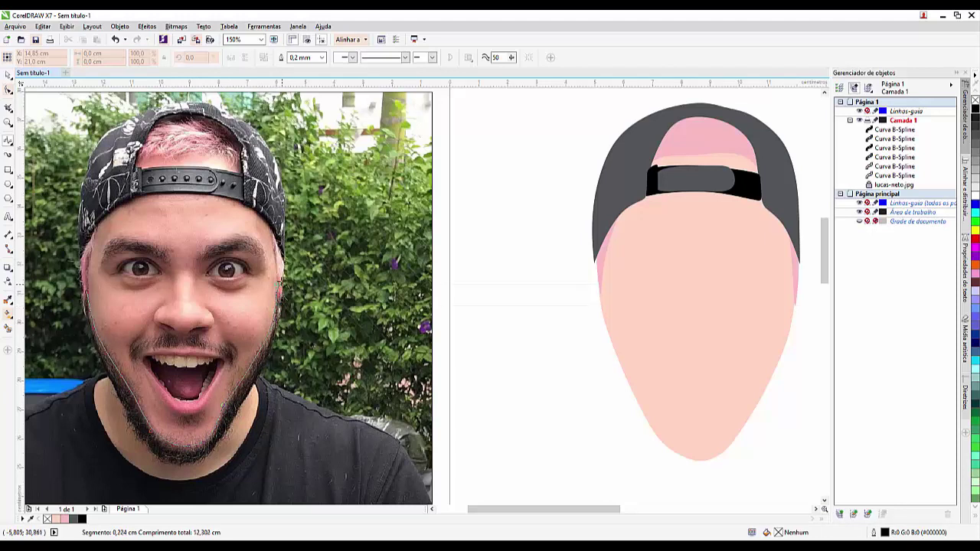
- Trace the beard's outer edge back around the jaw and close the shape at about 6.7 × 6.1 cm
left_click(277, 324)
left_click(251, 392)
left_click(213, 461)
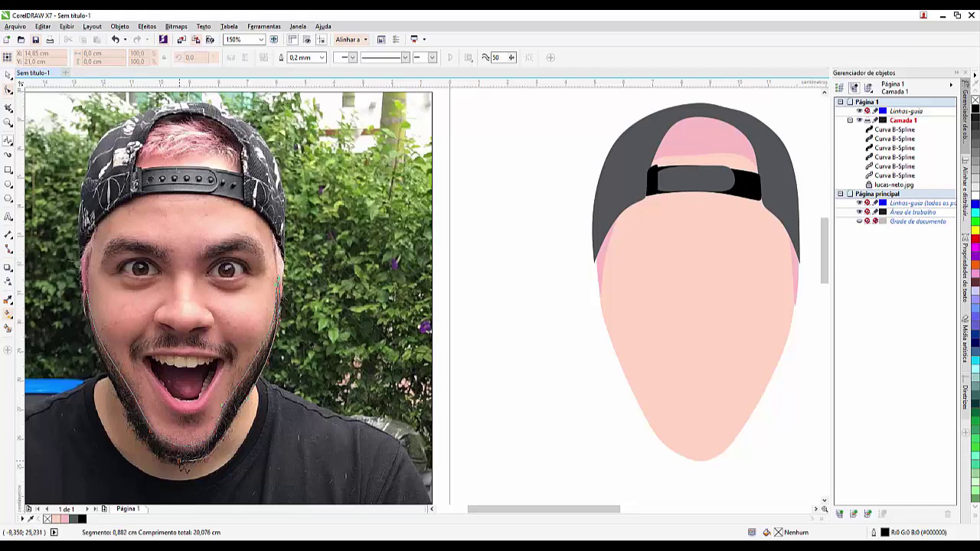
left_click(142, 442)
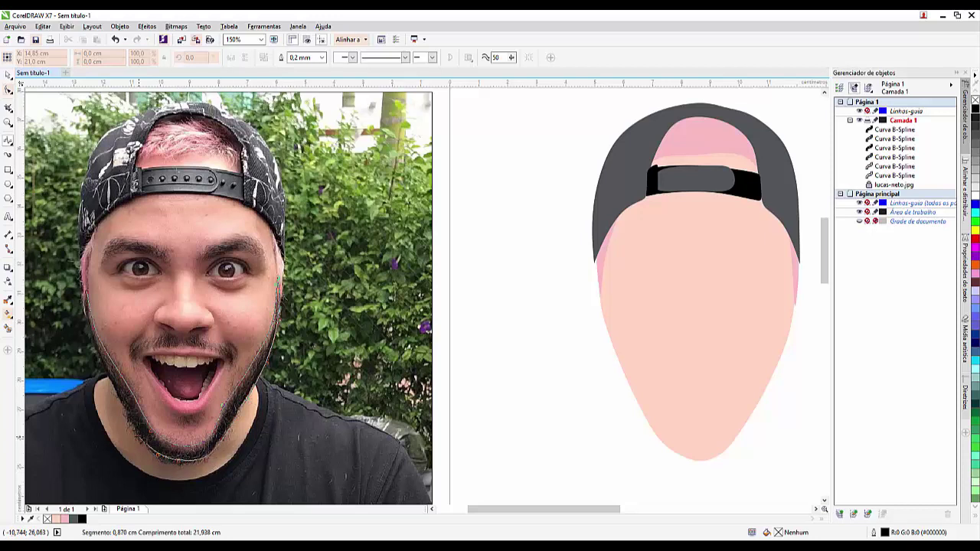
left_click(109, 373)
double_click(84, 291)
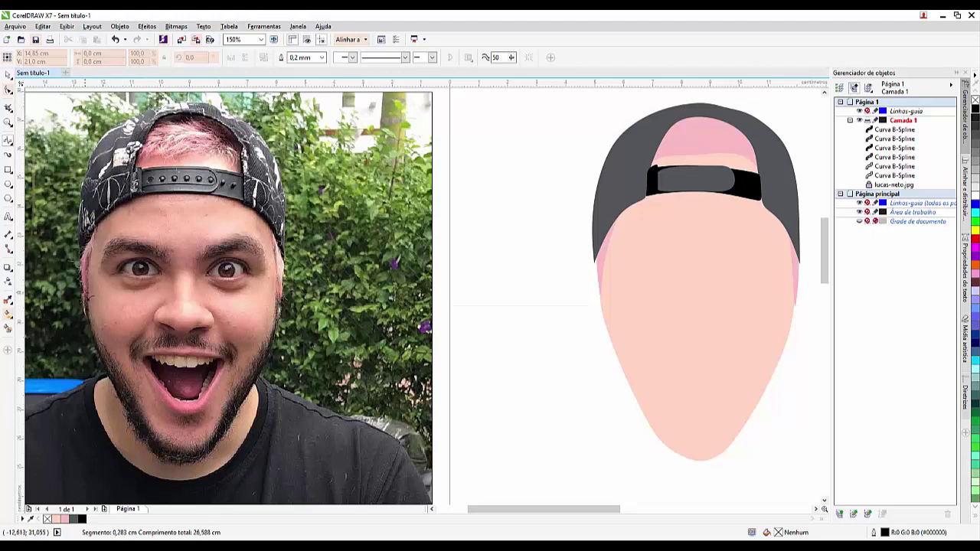
- Give the beard shape a black fill without outline and move it 17.8 cm horizontally onto the drawn head
left_click(82, 519)
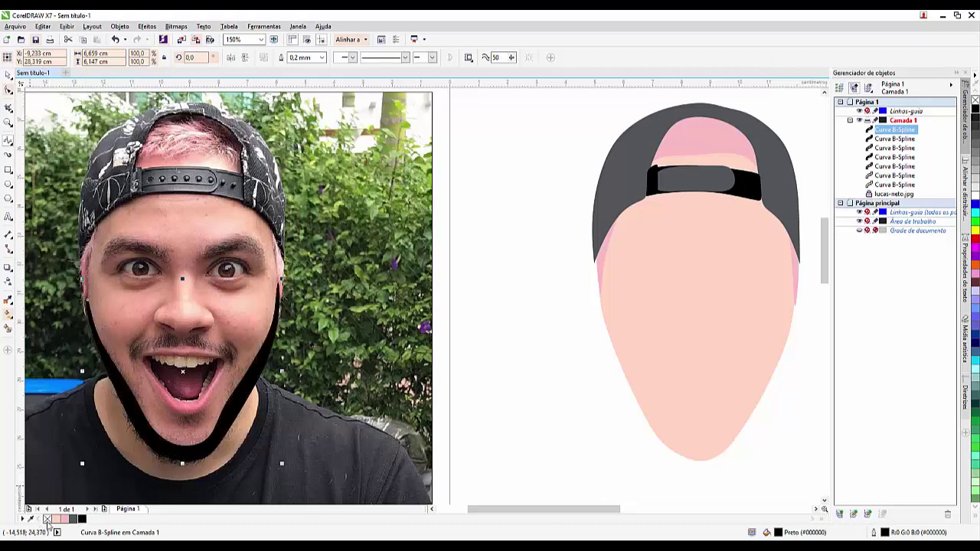
right_click(47, 519)
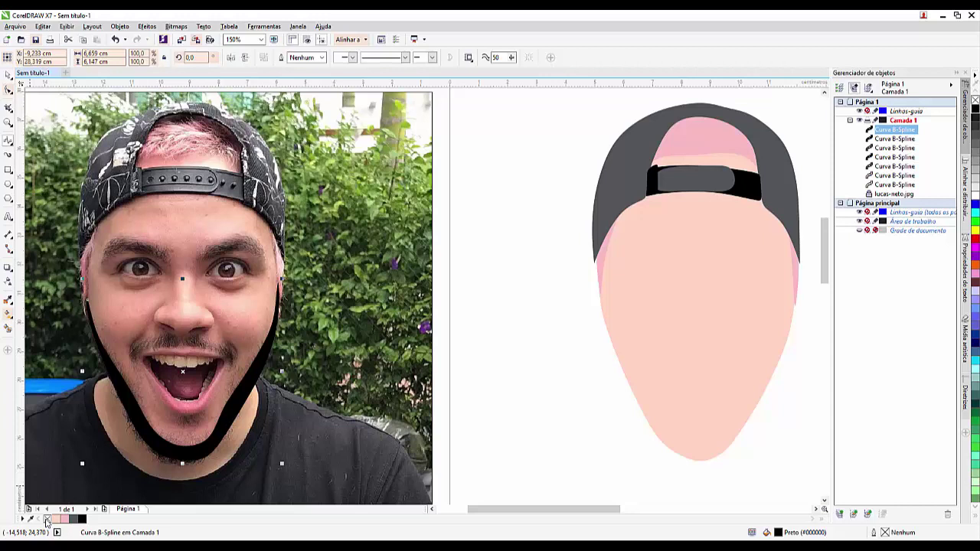
key("Right")
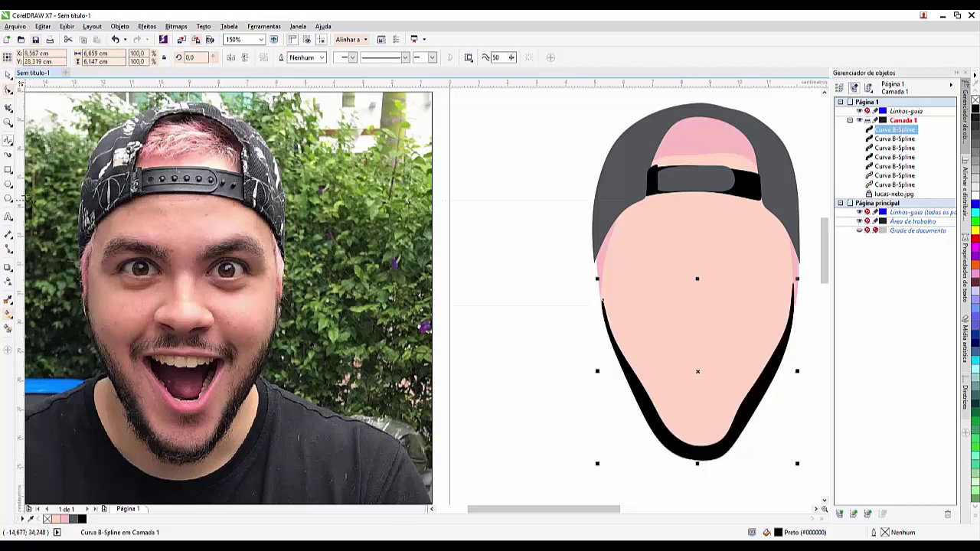
- Trace the moustache's lower edge in the photo with a B-Spline, from the left mouth corner over the upper lip to the right tip
left_click(11, 145)
left_click(10, 145)
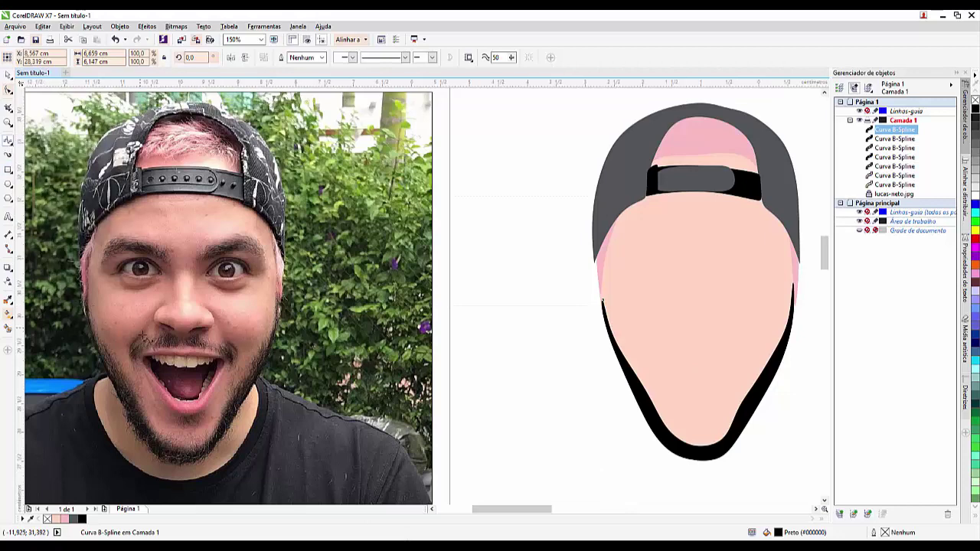
scroll(139, 323, "up", 2)
left_click(132, 392)
left_click(132, 382)
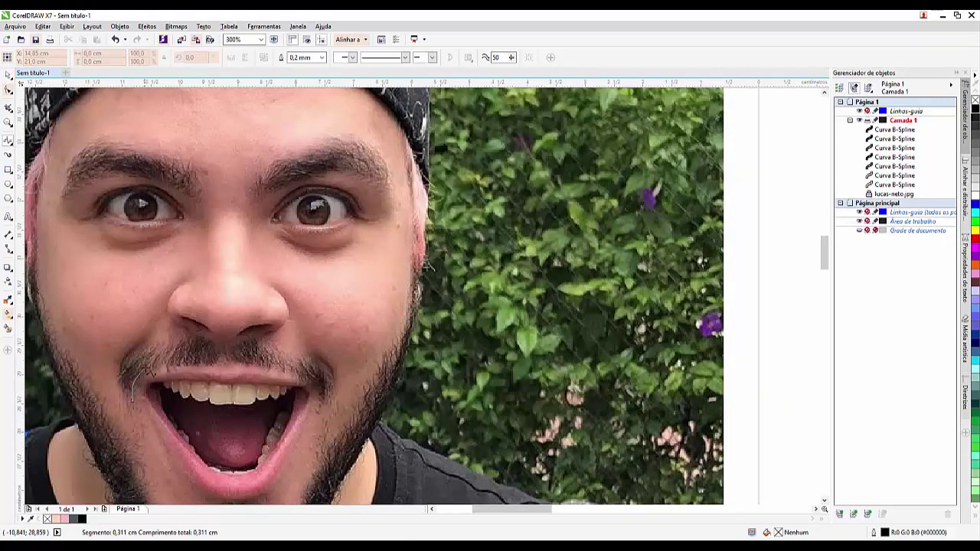
left_click(146, 371)
left_click(185, 364)
left_click(213, 368)
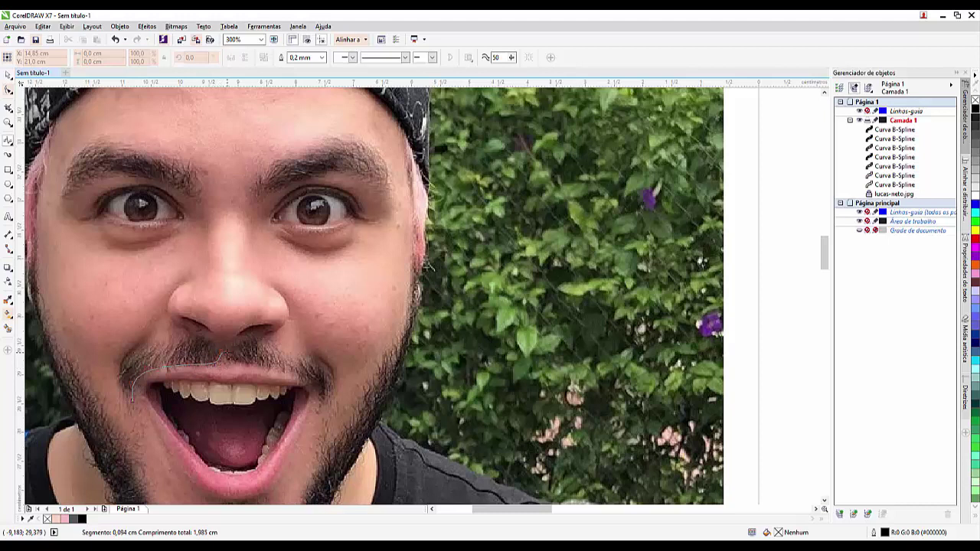
left_click(251, 366)
left_click(320, 404)
- Trace the moustache's upper edge back beneath the nose and close the shape at about 3.5 × 1.3 cm
left_click(305, 359)
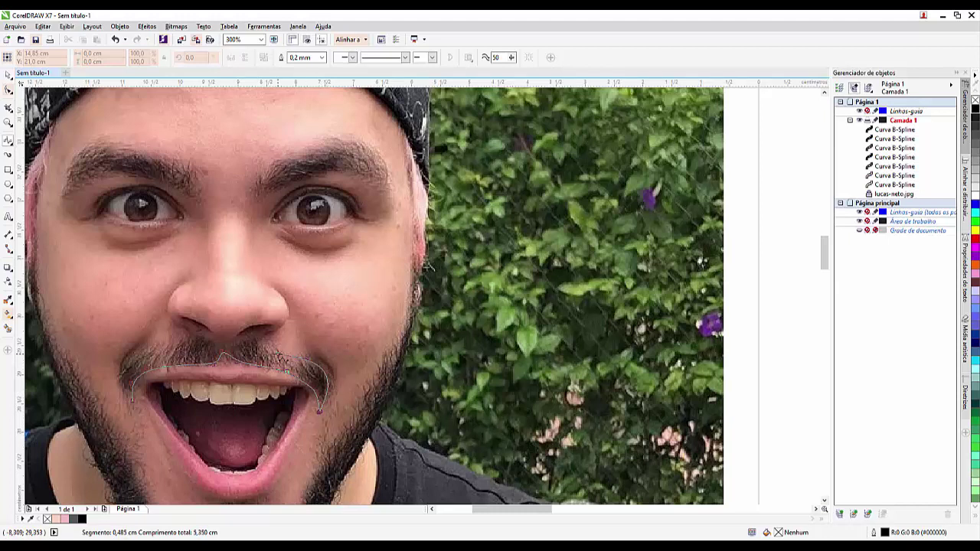
left_click(246, 343)
left_click(227, 348)
left_click(173, 340)
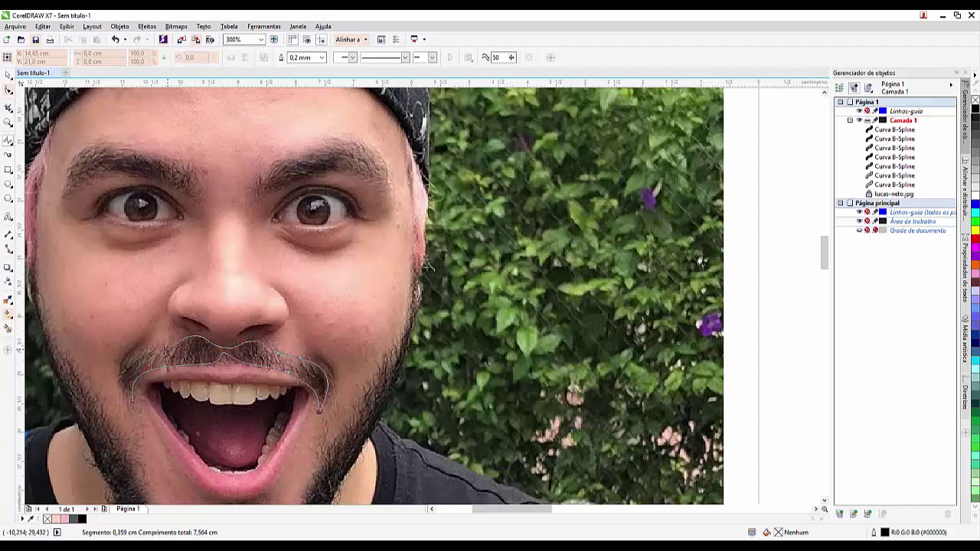
left_click(146, 356)
left_click(123, 376)
left_click(127, 394)
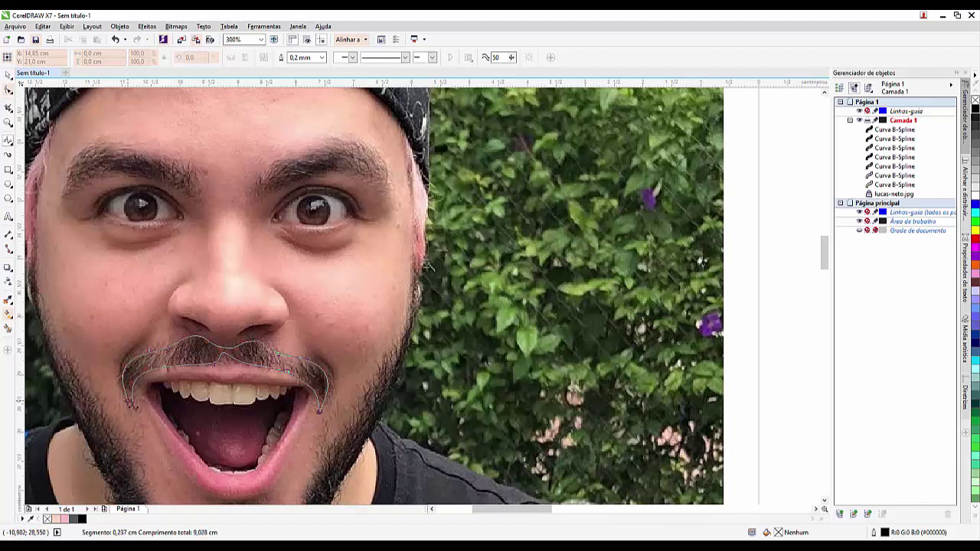
left_click(130, 402)
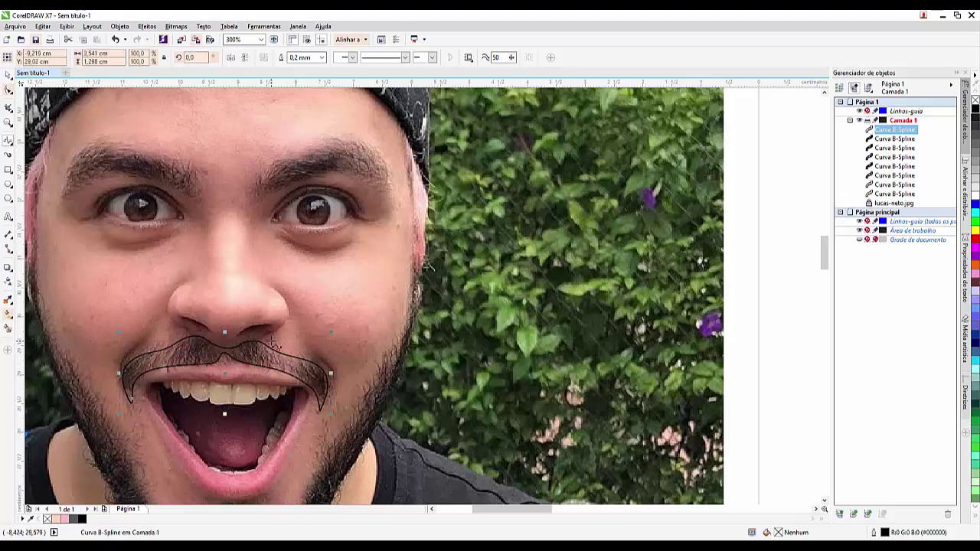
- Give the moustache shape a black fill without outline and move it 17.8 cm horizontally onto the drawn head
scroll(275, 345, "down", 1)
scroll(272, 341, "down", 1)
scroll(277, 333, "up", 1)
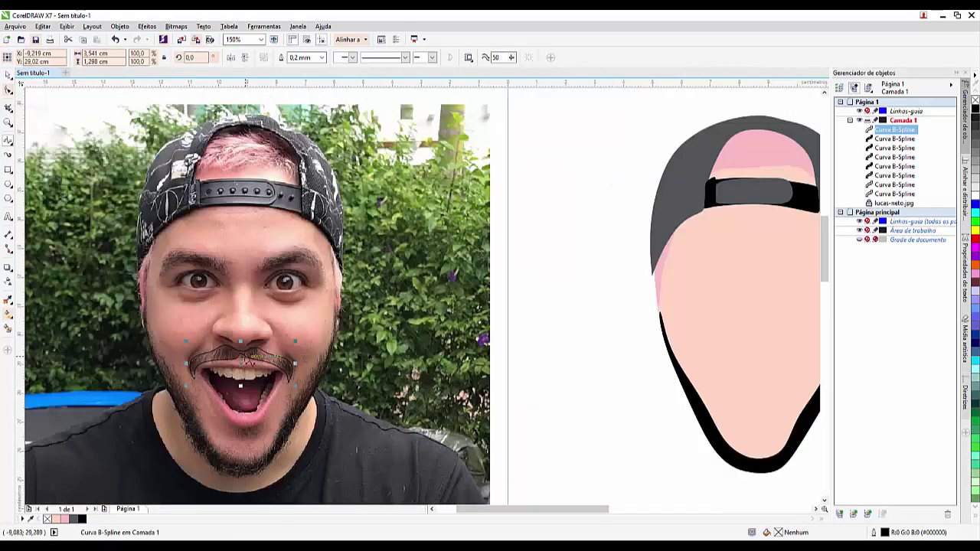
left_click(81, 519)
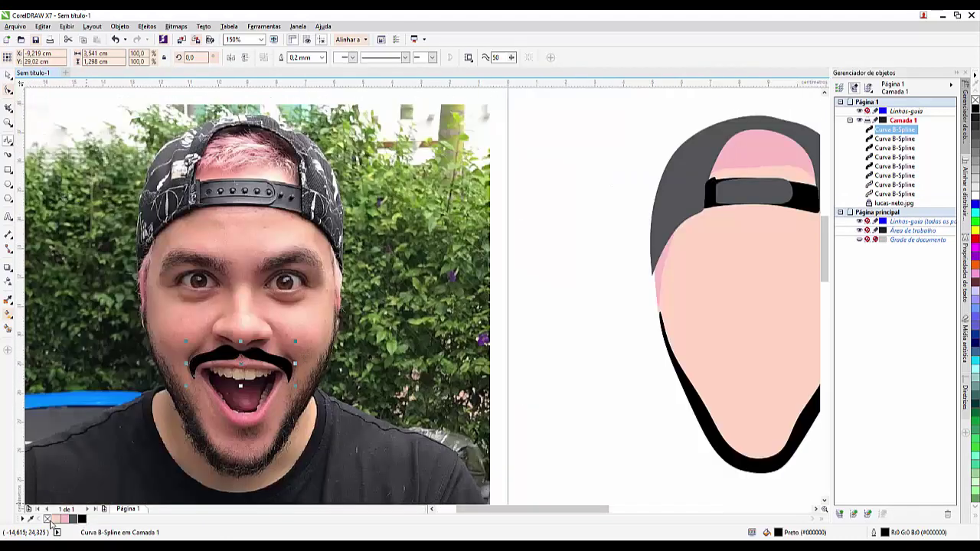
right_click(46, 519)
key("Right")
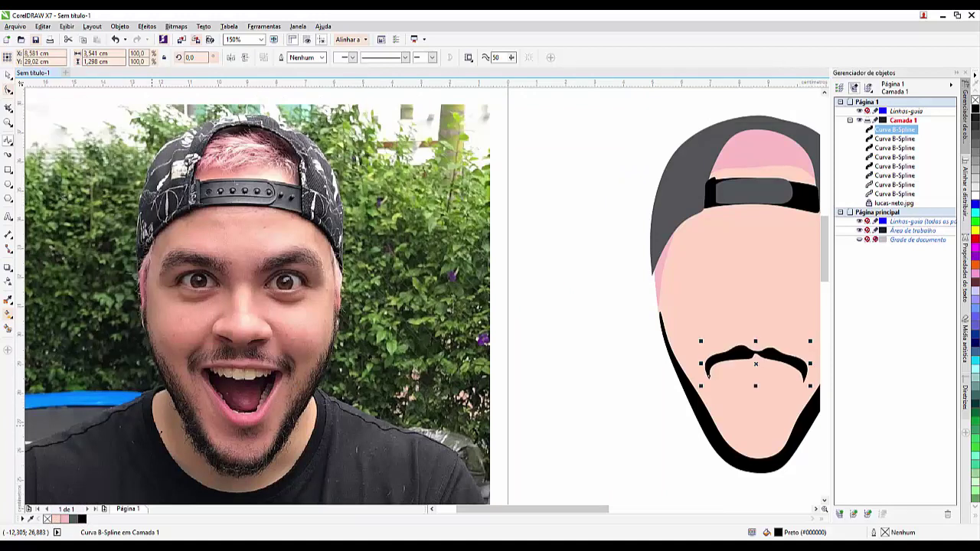
left_click_drag(538, 510, 551, 511)
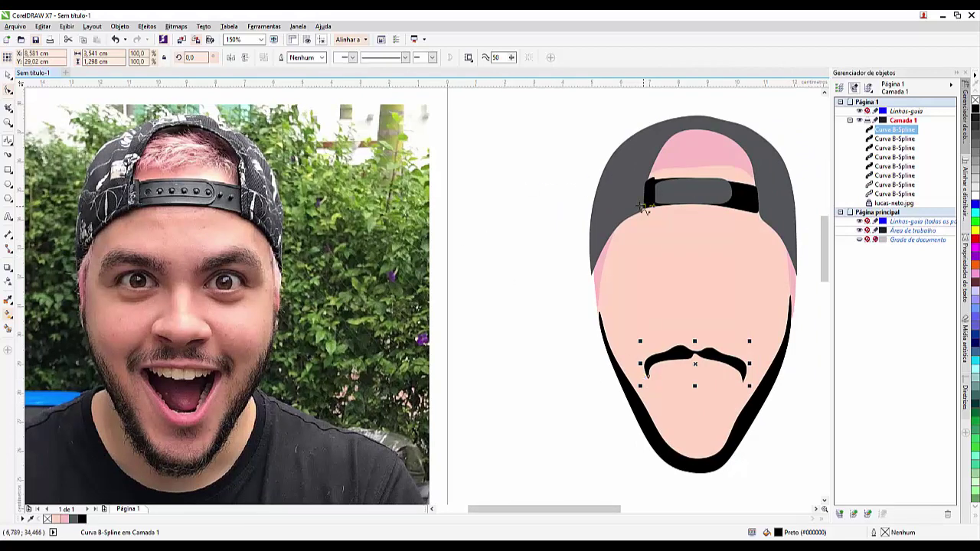
- Trace the right-hand eyebrow in the photo as a closed B-Spline shape of about 2.3 × 1.1 cm
scroll(225, 201, "down", 2)
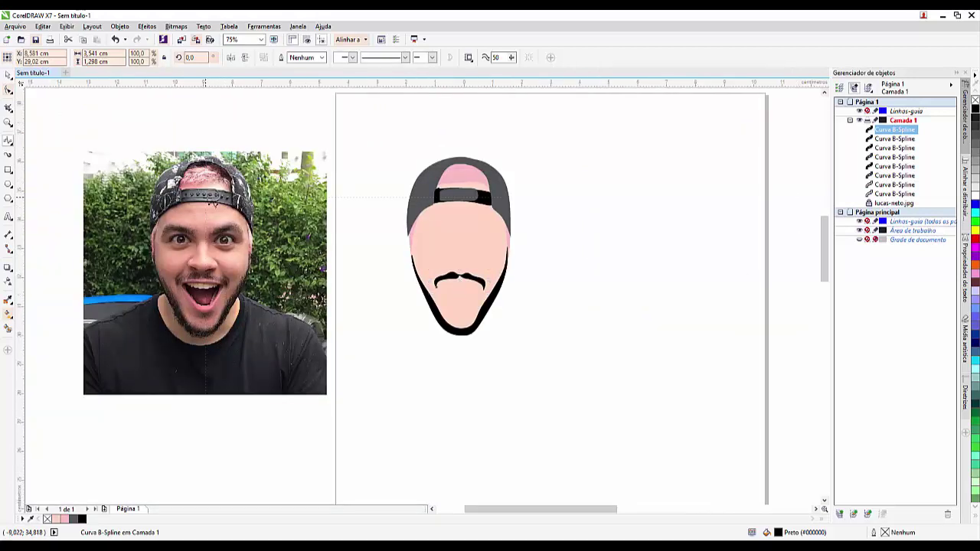
scroll(215, 202, "up", 2)
scroll(230, 253, "up", 2)
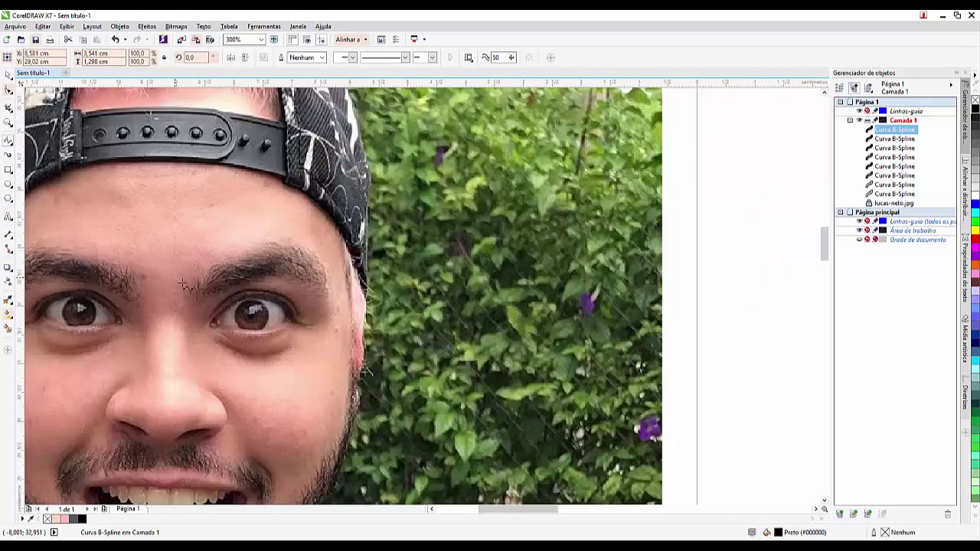
left_click(196, 304)
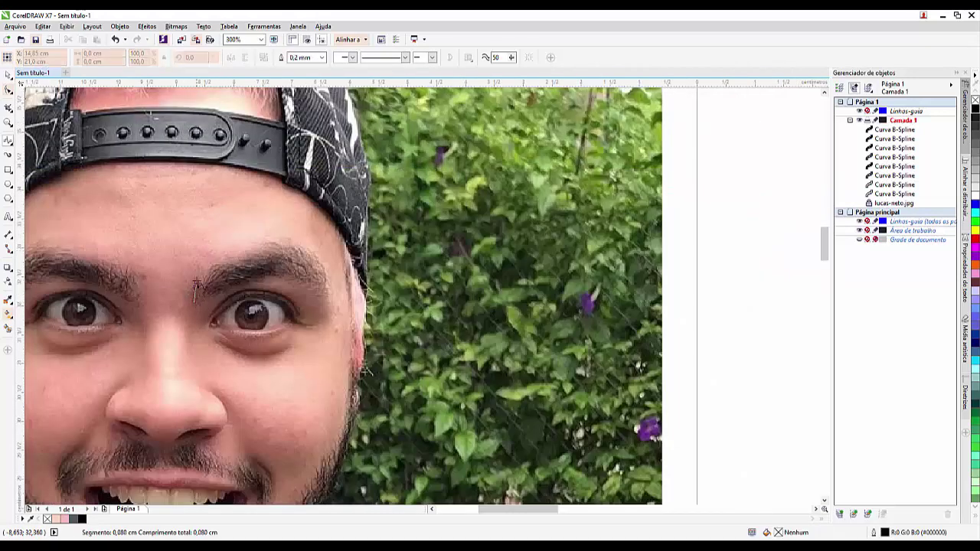
left_click(230, 262)
left_click(280, 242)
left_click(305, 247)
left_click(324, 269)
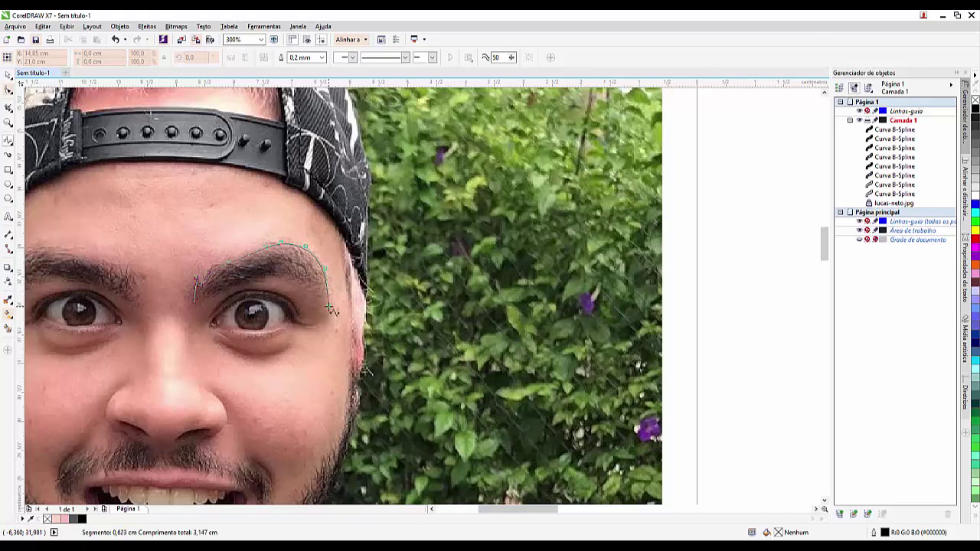
left_click(329, 305)
left_click(196, 298)
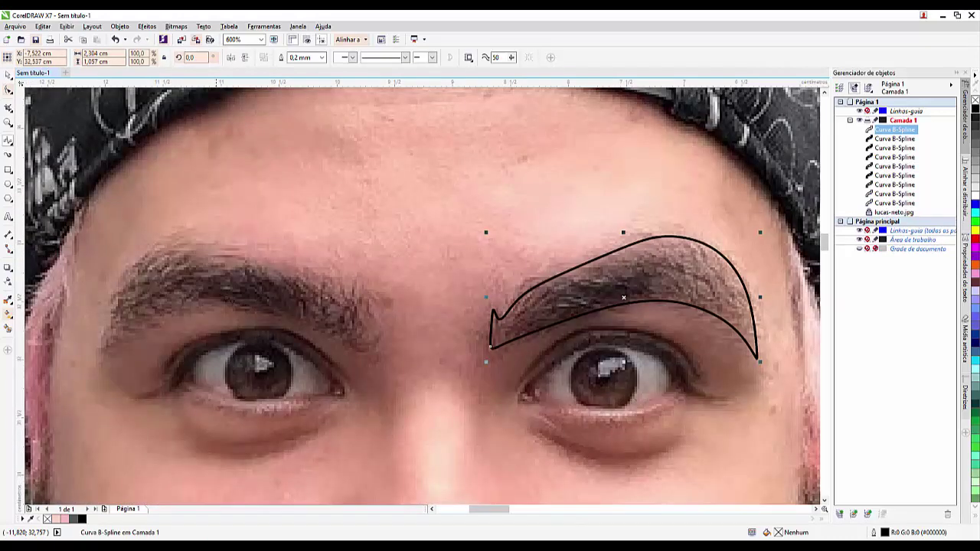
- Trace the left-hand eyebrow in the photo as a closed B-Spline shape of about 2.5 × 1.0 cm
left_click(376, 349)
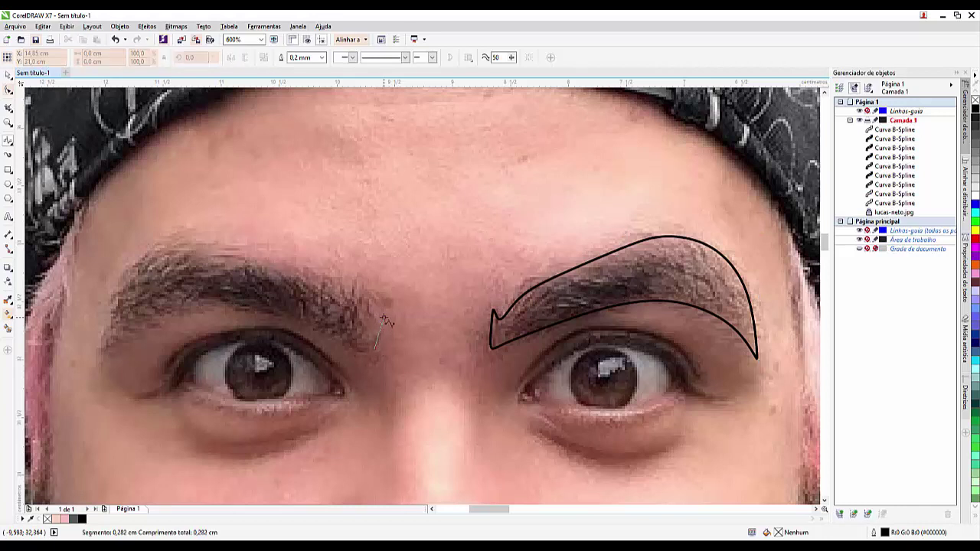
left_click(380, 284)
left_click(310, 279)
left_click(260, 255)
left_click(215, 237)
left_click(175, 244)
left_click(132, 269)
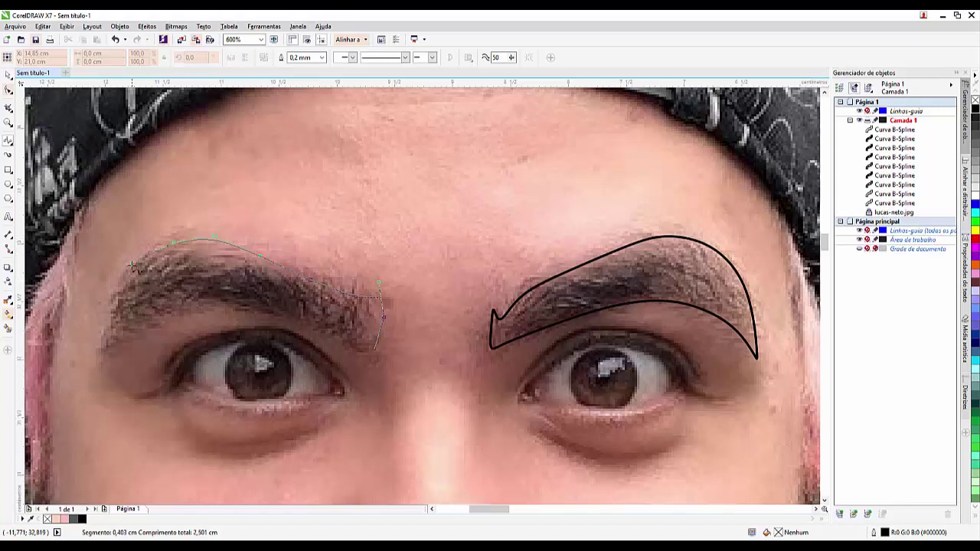
left_click(93, 320)
left_click(98, 358)
left_click(172, 304)
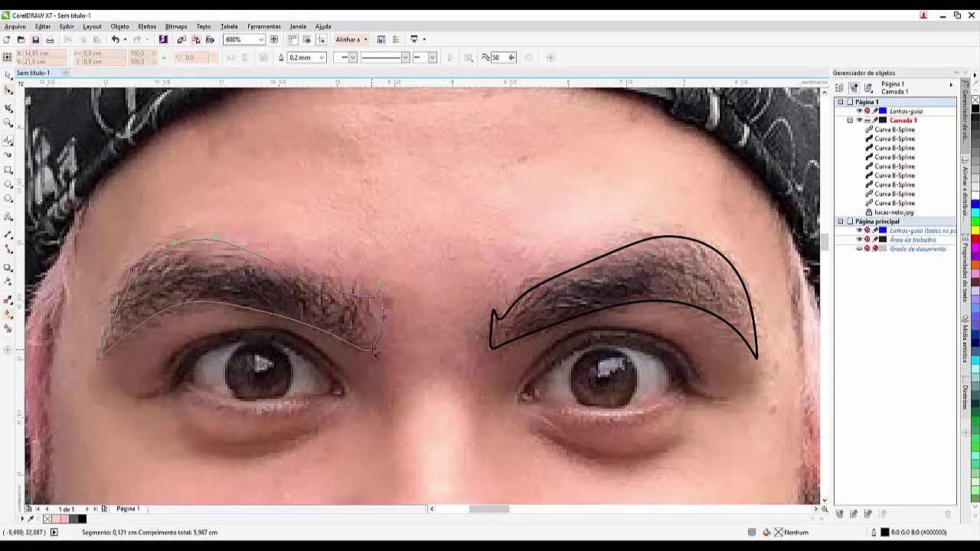
left_click(373, 349)
- Give both eyebrow shapes a black fill and remove their outlines
scroll(250, 277, "down", 3)
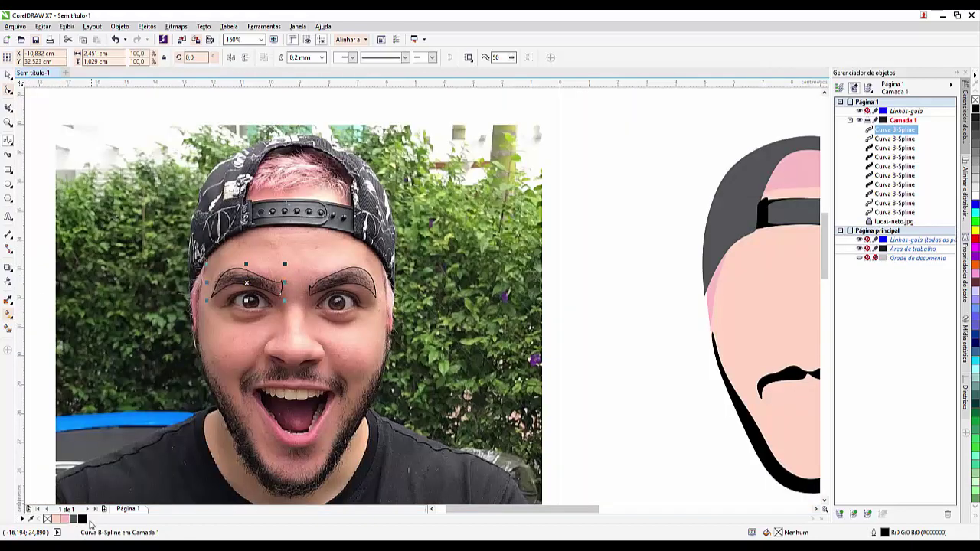
left_click(82, 519)
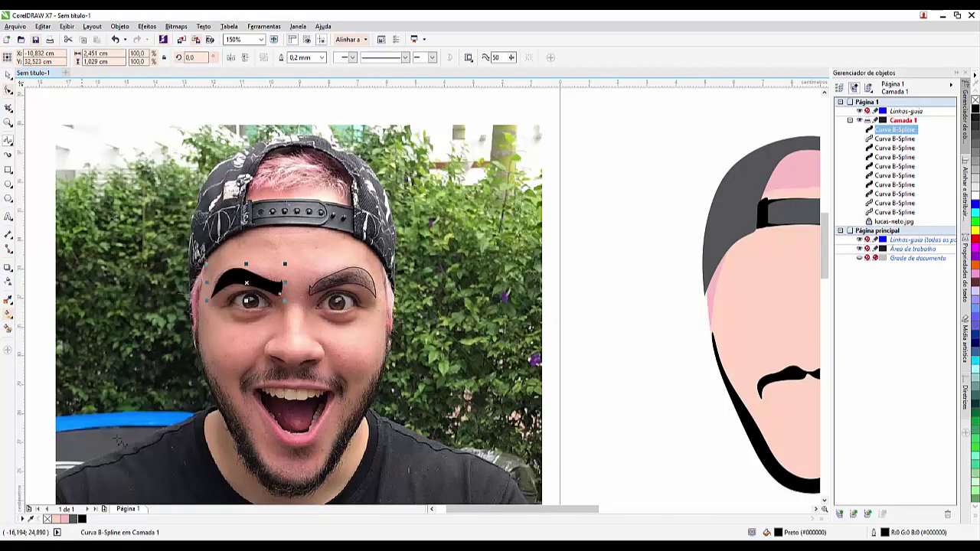
right_click(47, 520)
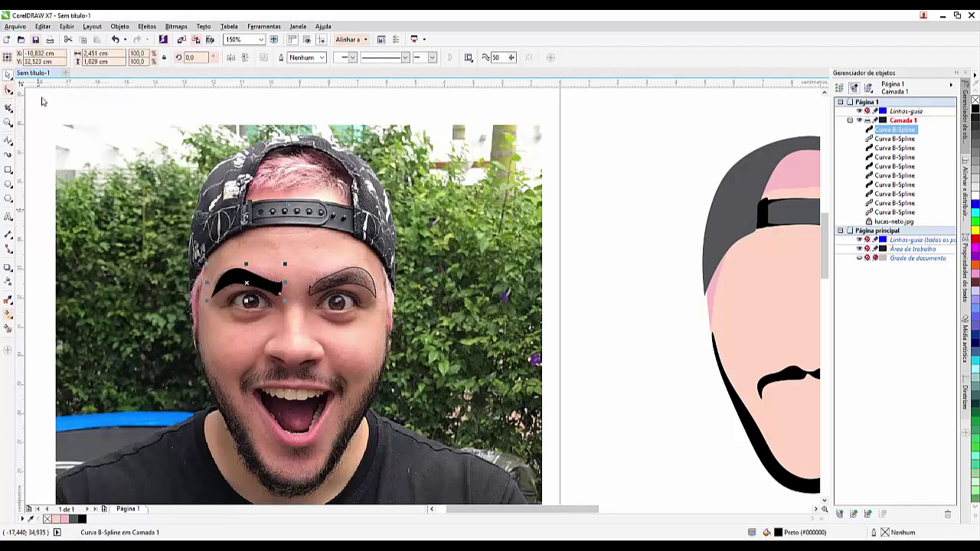
left_click(360, 273)
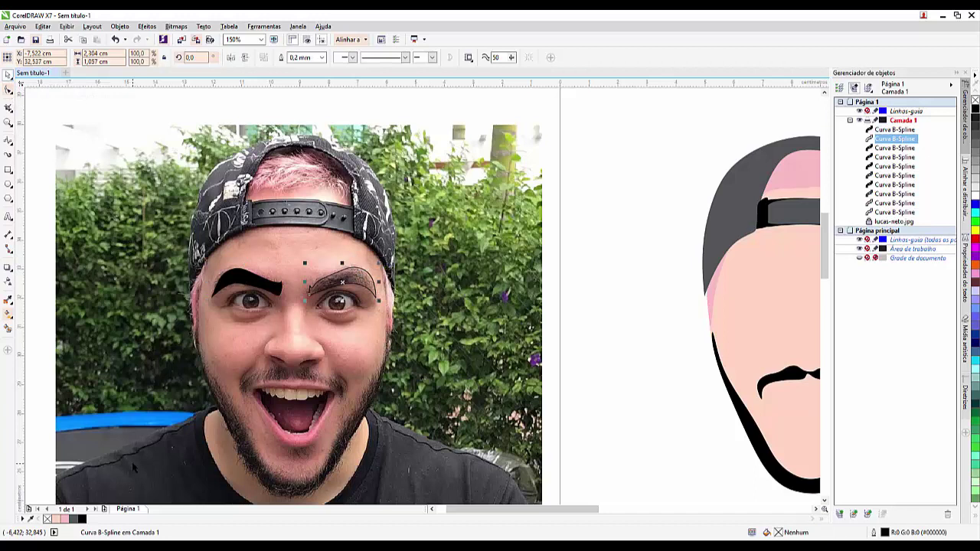
left_click(82, 519)
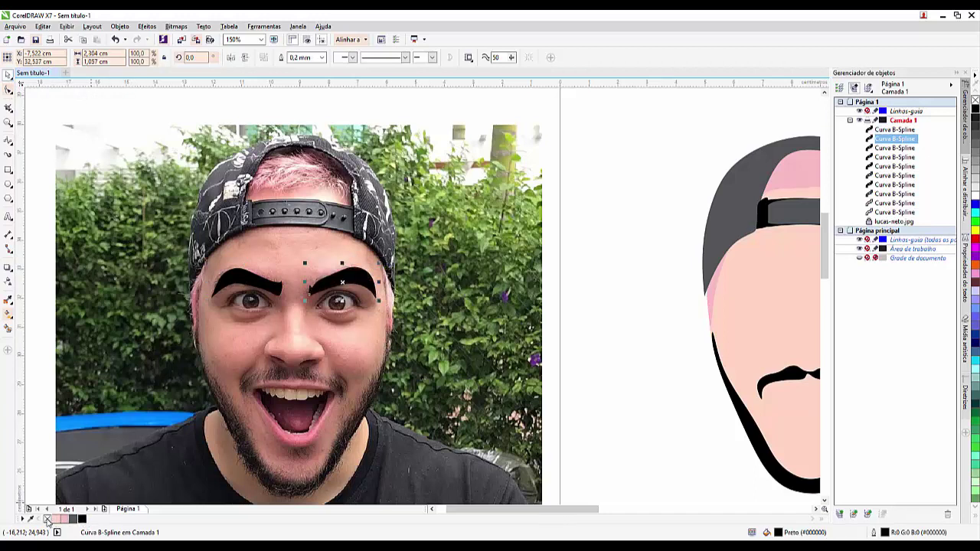
right_click(46, 519)
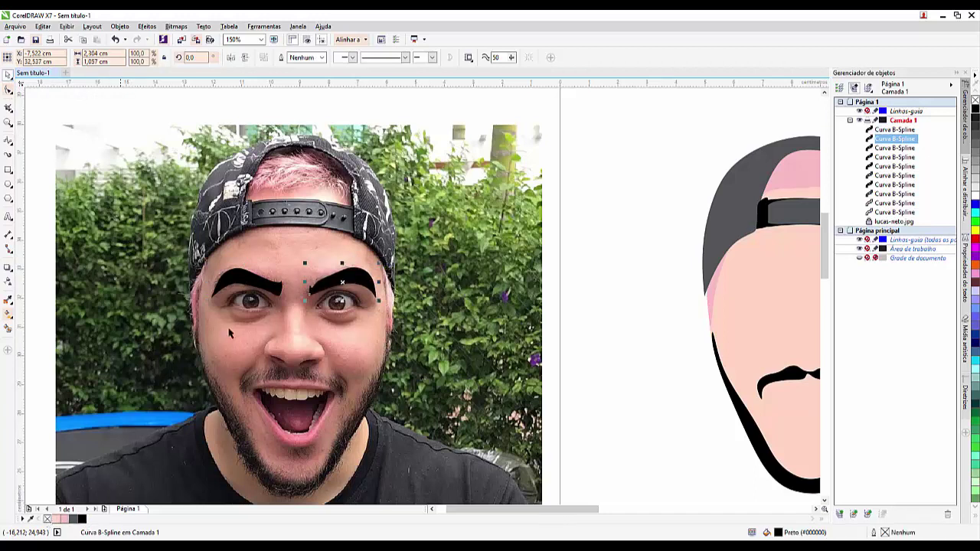
- Select both eyebrow shapes together and move them 17.8 cm horizontally onto the drawn head
left_click(43, 127)
left_click_drag(161, 218, 467, 380)
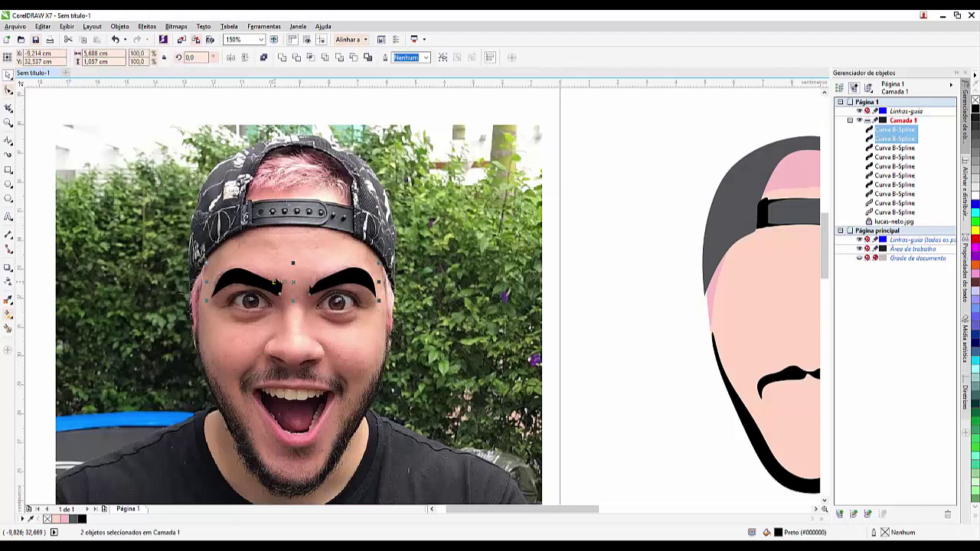
key("Right")
left_click_drag(569, 509, 597, 509)
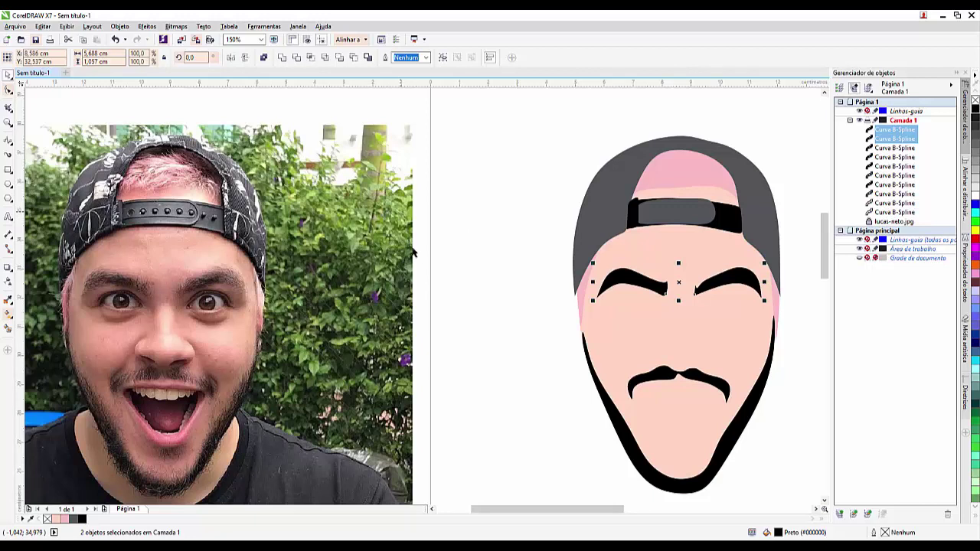
mouse_move(579, 516)
left_mouse_down()
mouse_move(592, 517)
mouse_move(564, 516)
left_mouse_up()
- Trace the pink hair visible in the photo's cap opening as a closed B-Spline shape of about 3.2 × 1.5 cm
scroll(211, 348, "up", 1)
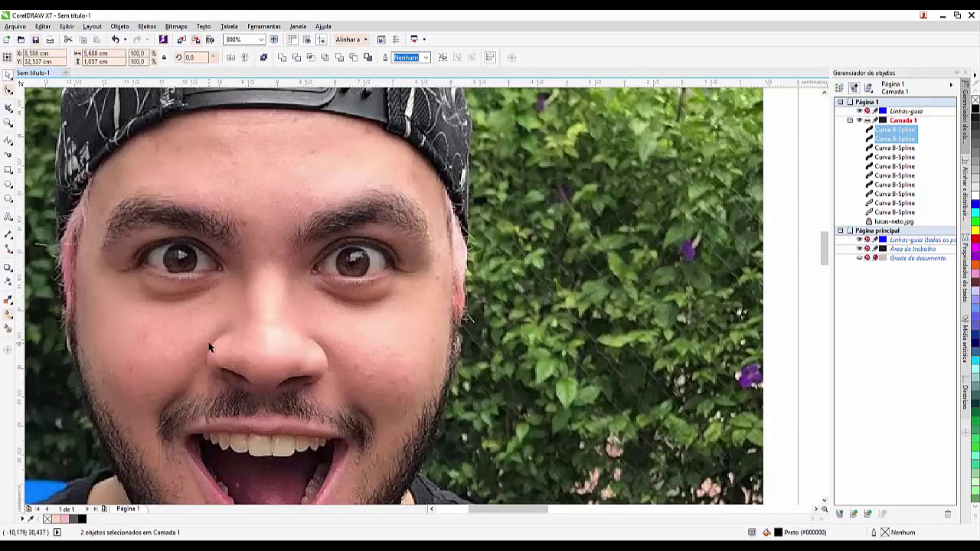
scroll(243, 275, "down", 1)
scroll(239, 265, "up", 1)
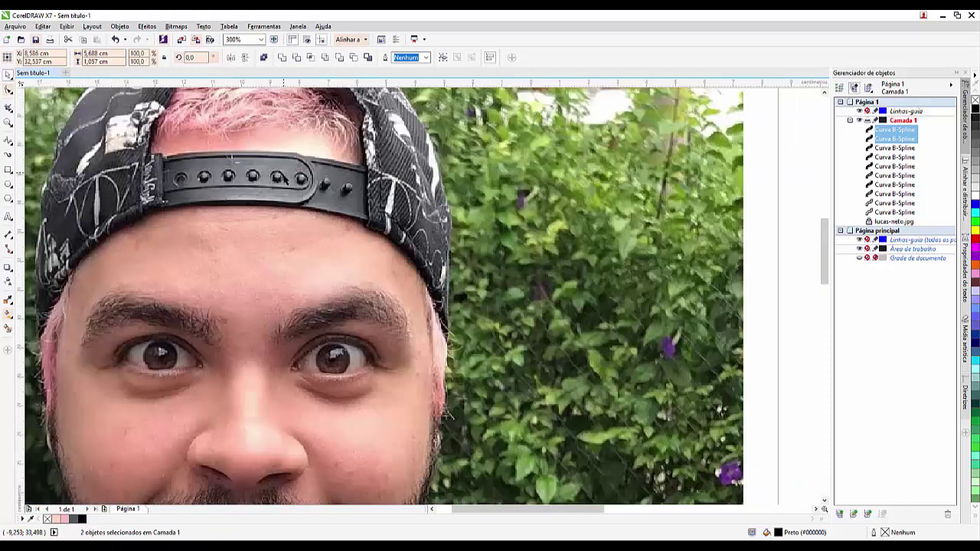
scroll(285, 179, "down", 1)
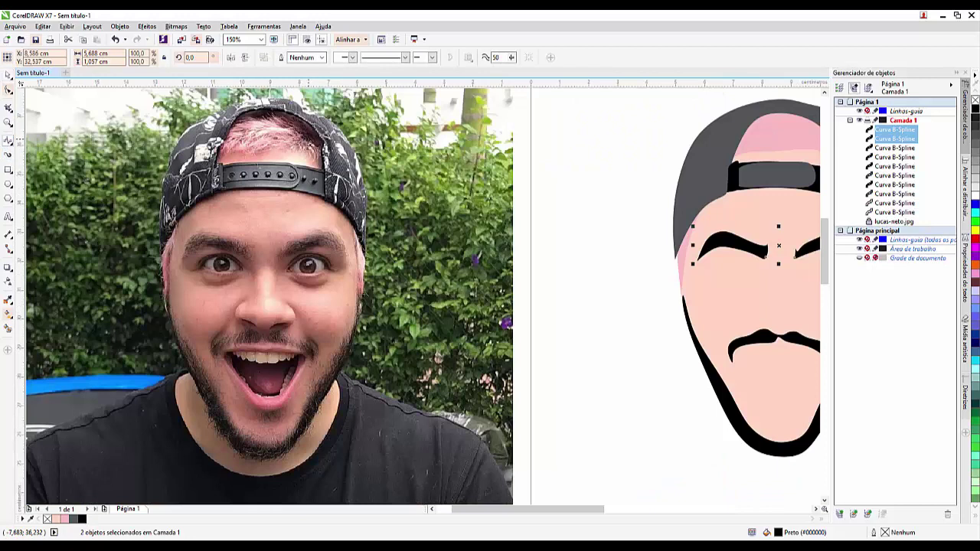
key("F5")
left_click(301, 143)
left_click(260, 160)
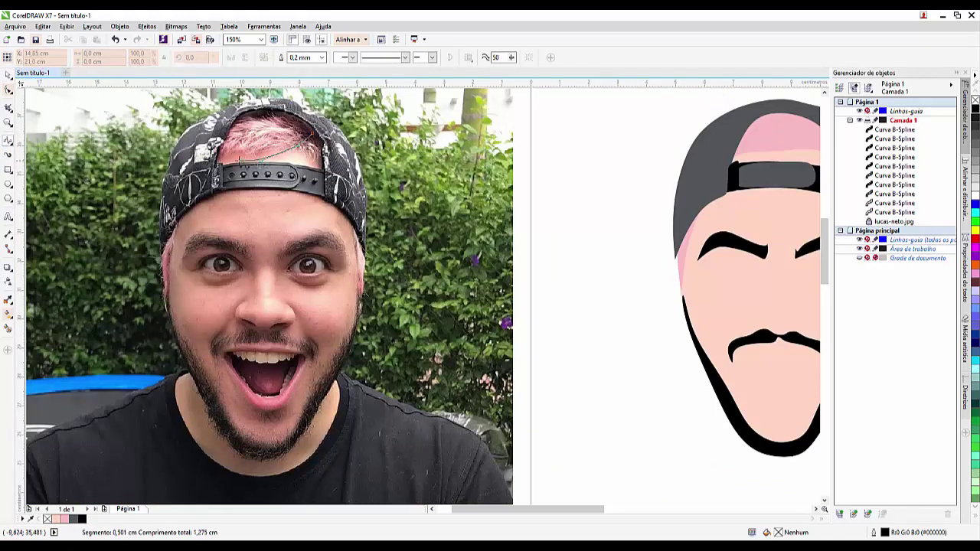
left_click(228, 159)
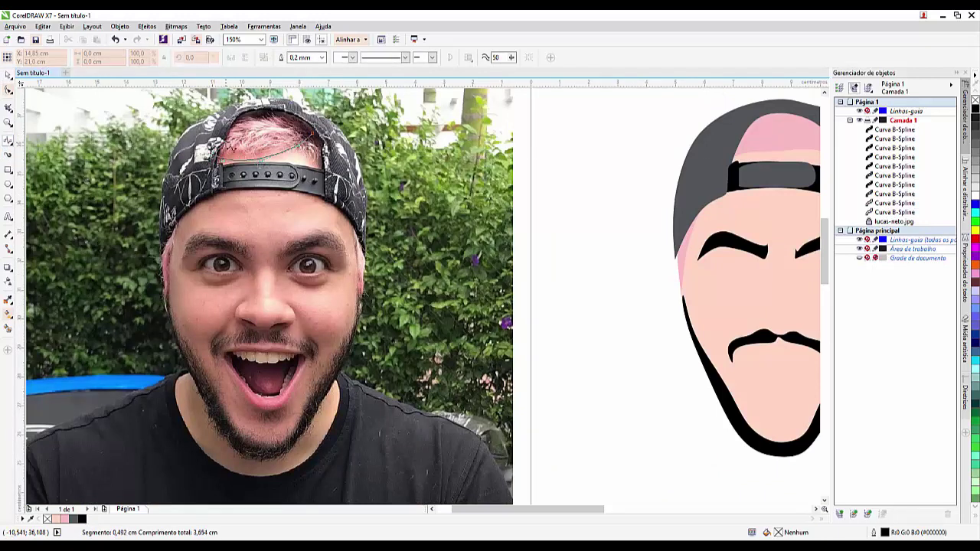
left_click(224, 132)
left_click(244, 120)
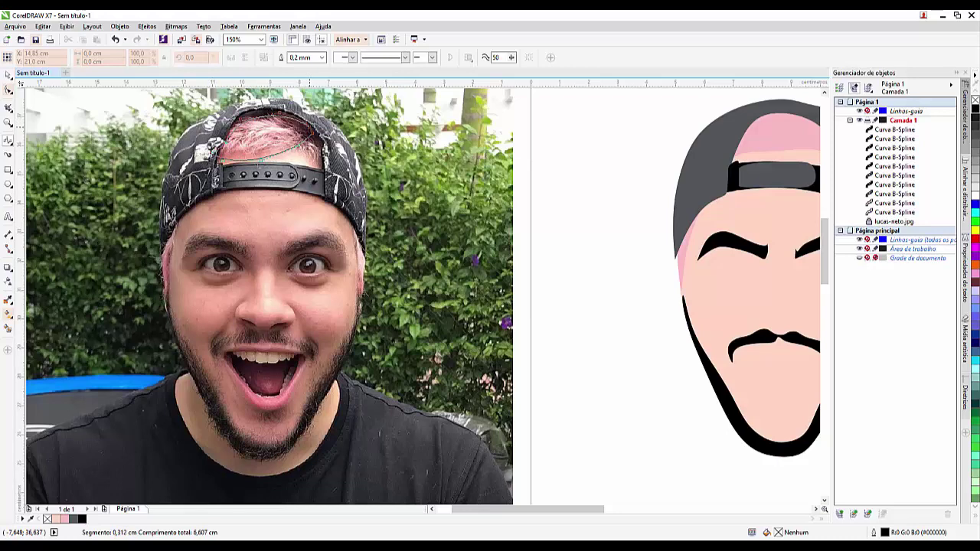
double_click(308, 135)
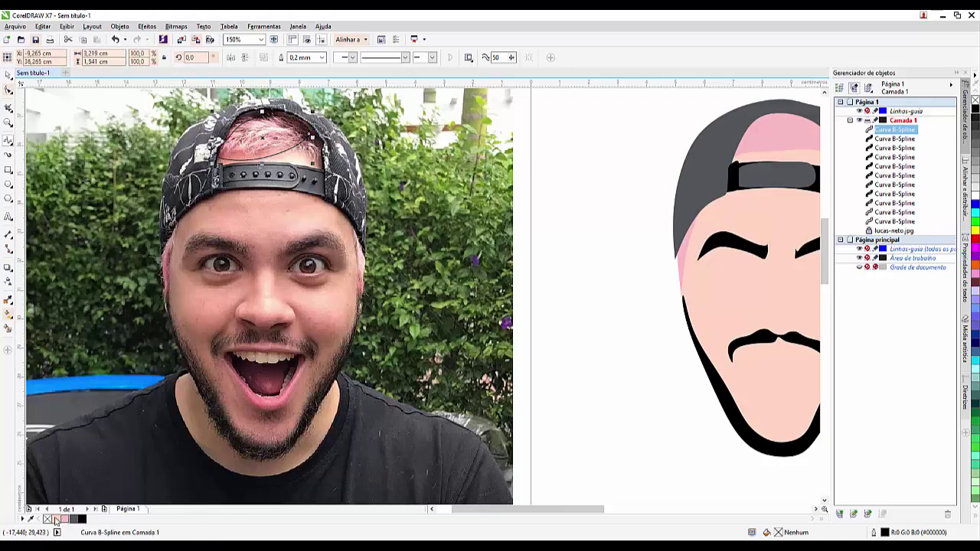
- Give the hair shape a pink #FABCC1 fill without outline and move it 17.8 cm horizontally onto the drawn cap opening
left_click(57, 520)
right_click(47, 520)
key("F3")
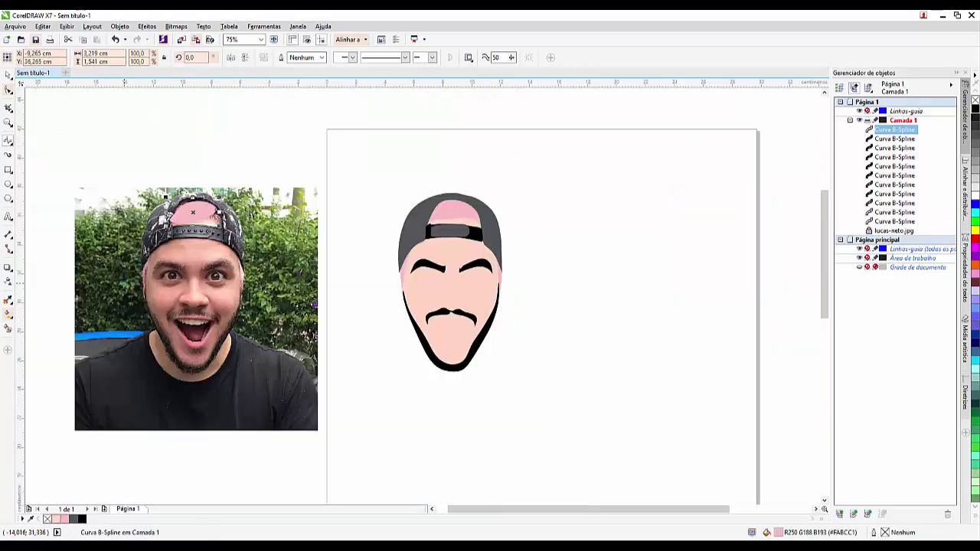
scroll(268, 222, "up", 2)
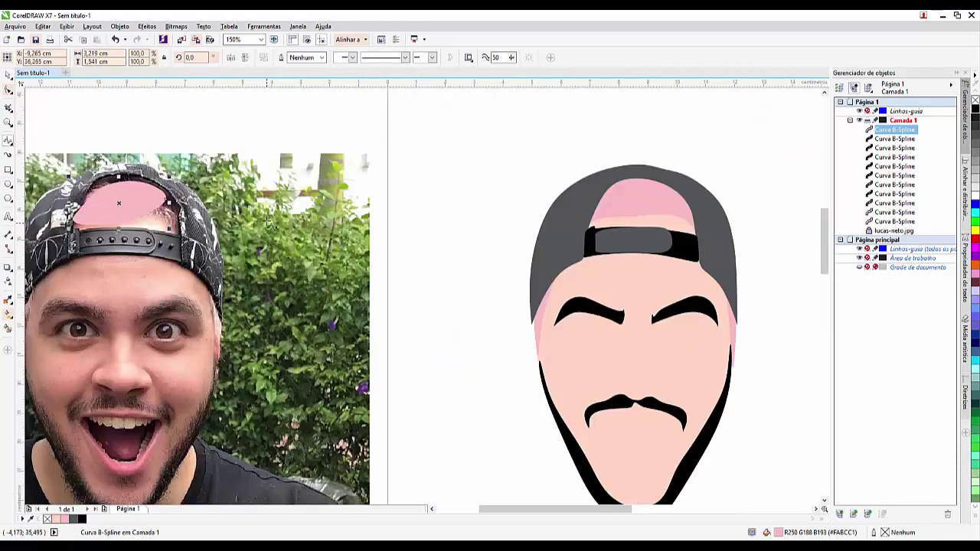
key("Right")
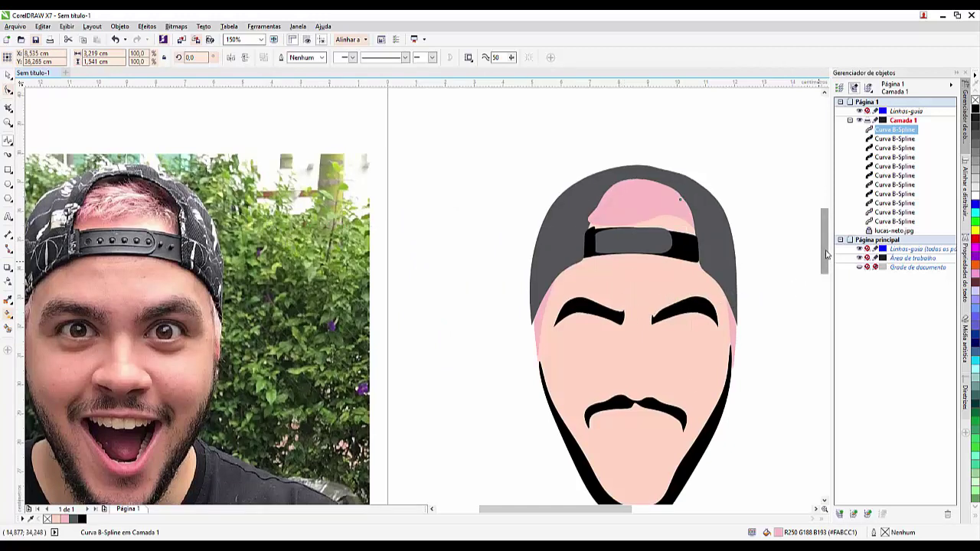
left_click_drag(826, 254, 827, 262)
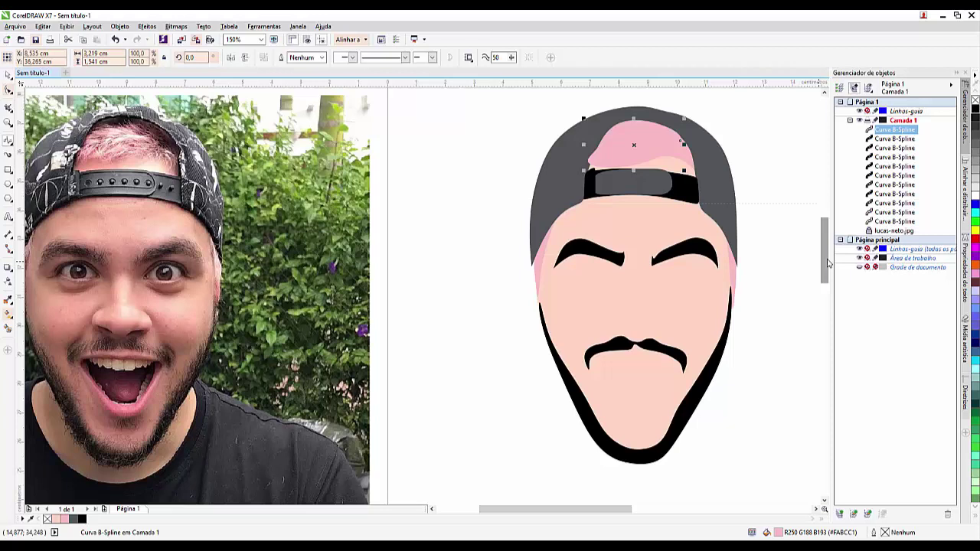